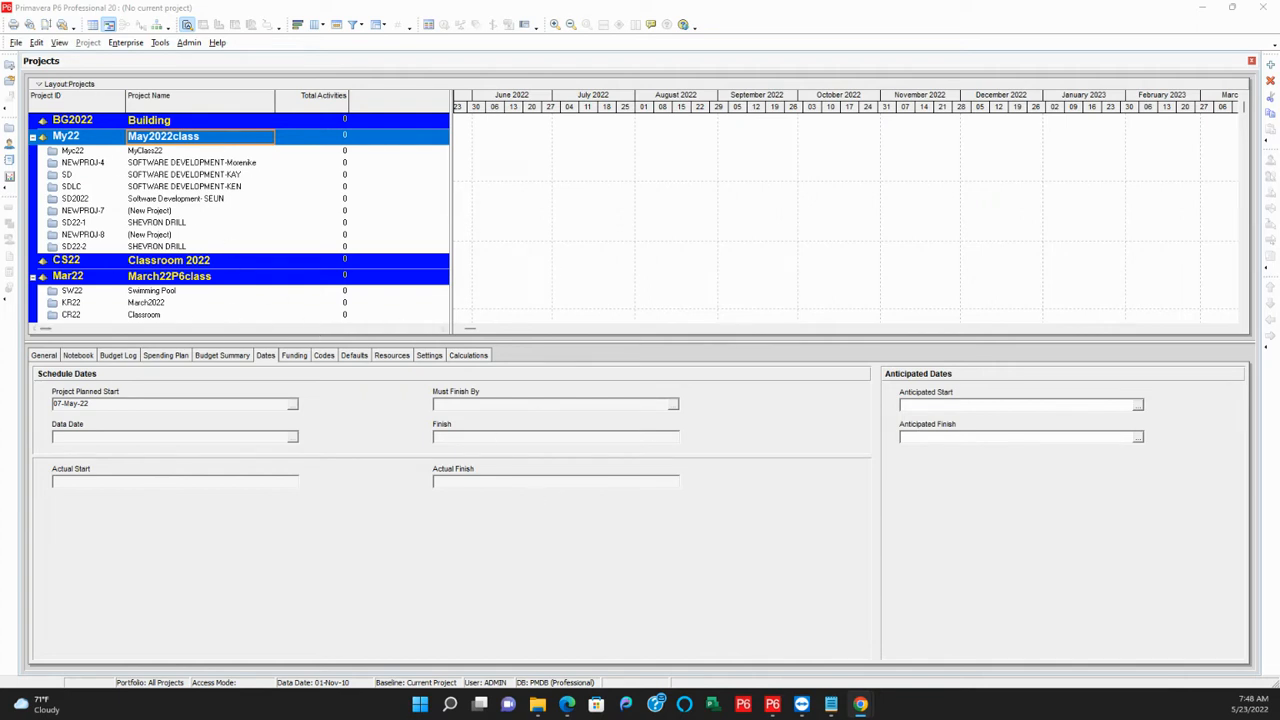
Start creating a new project and assign it to the Building EPS node (BG2022).
click(9, 62)
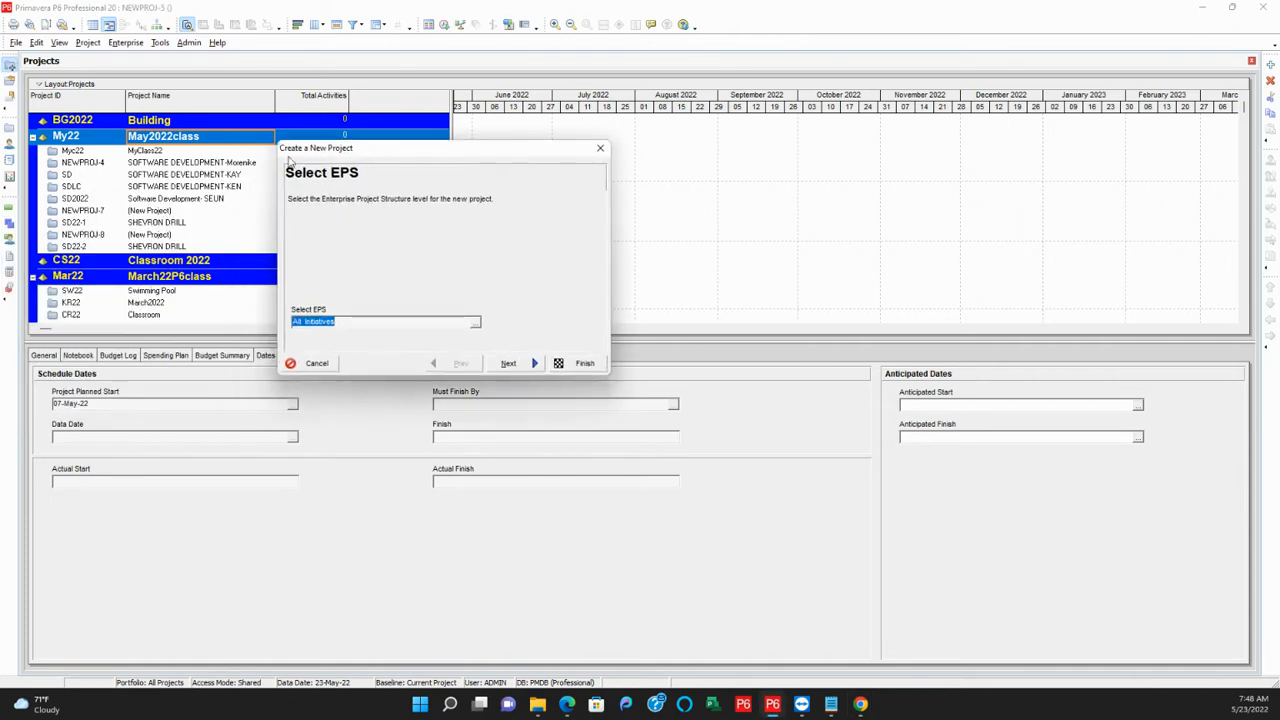
drag(395, 158, 605, 154)
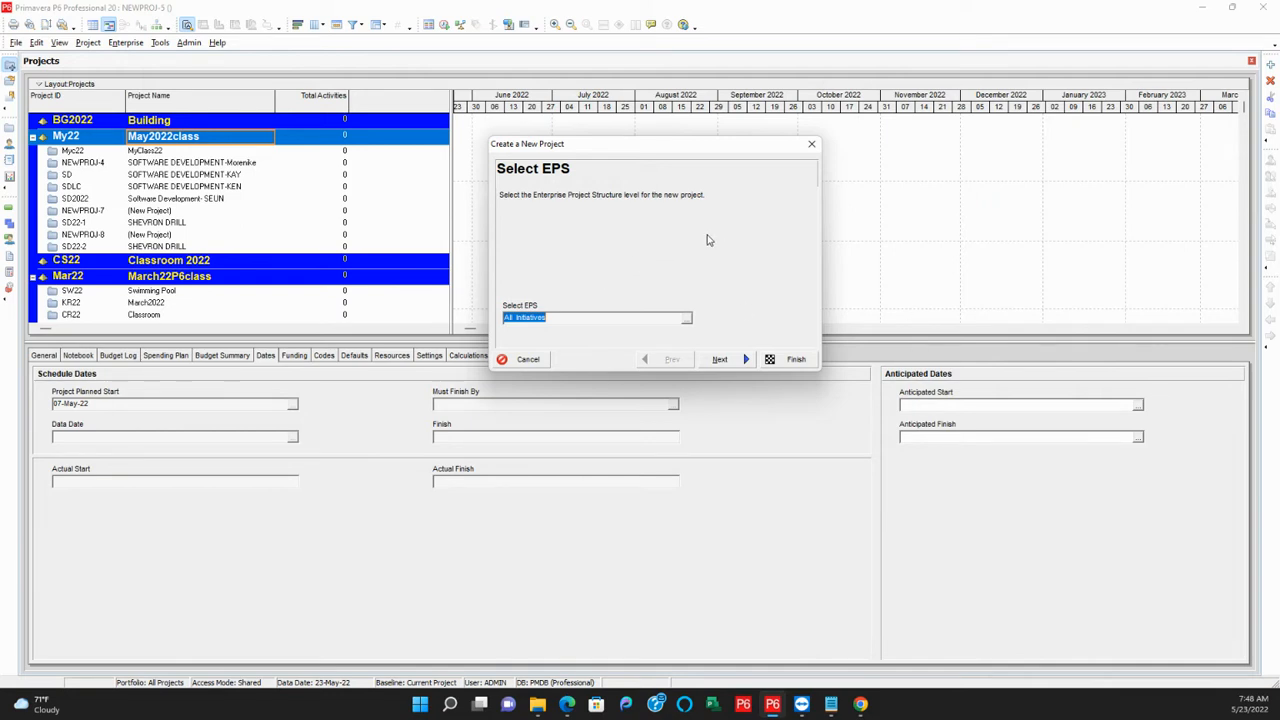
click(687, 320)
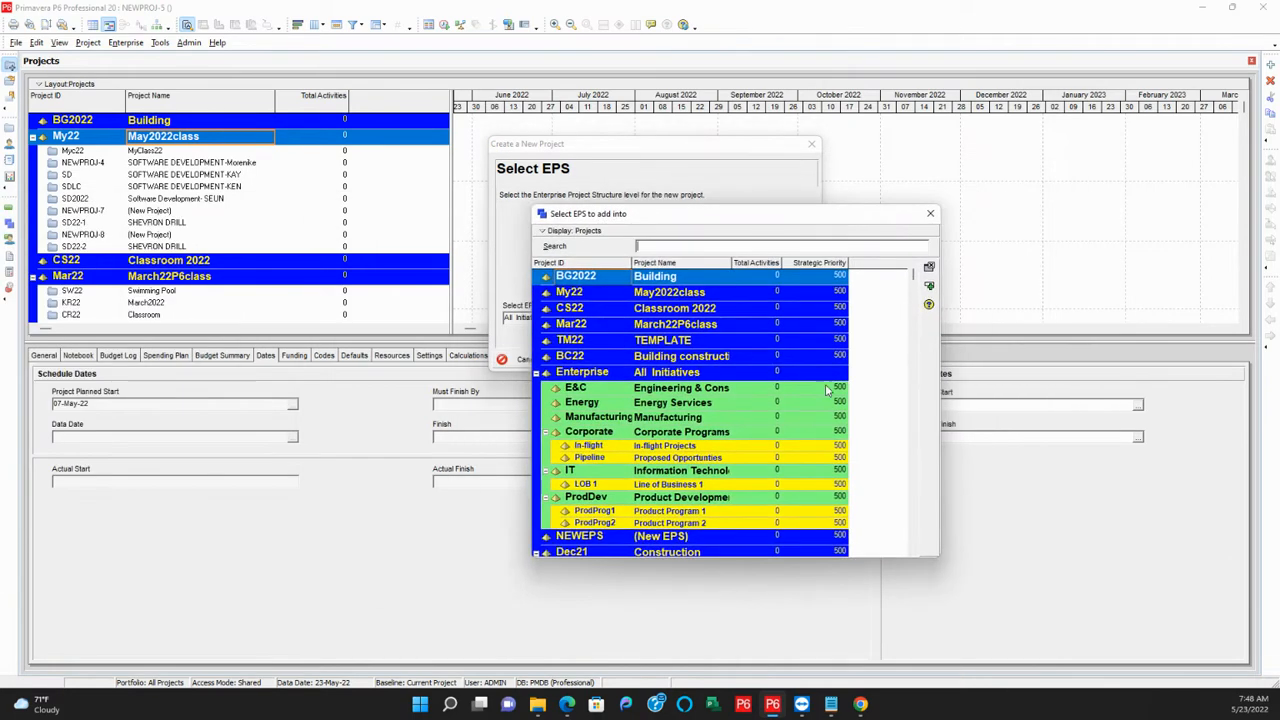
click(649, 312)
click(657, 391)
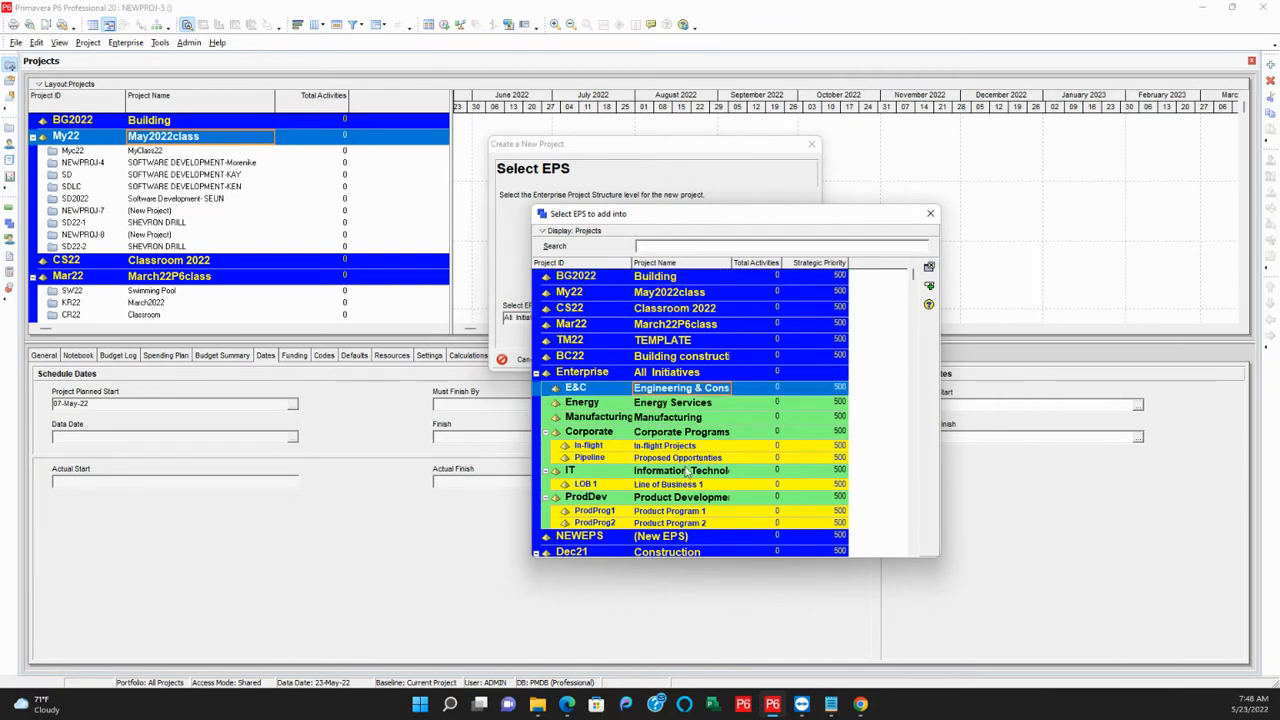
click(687, 499)
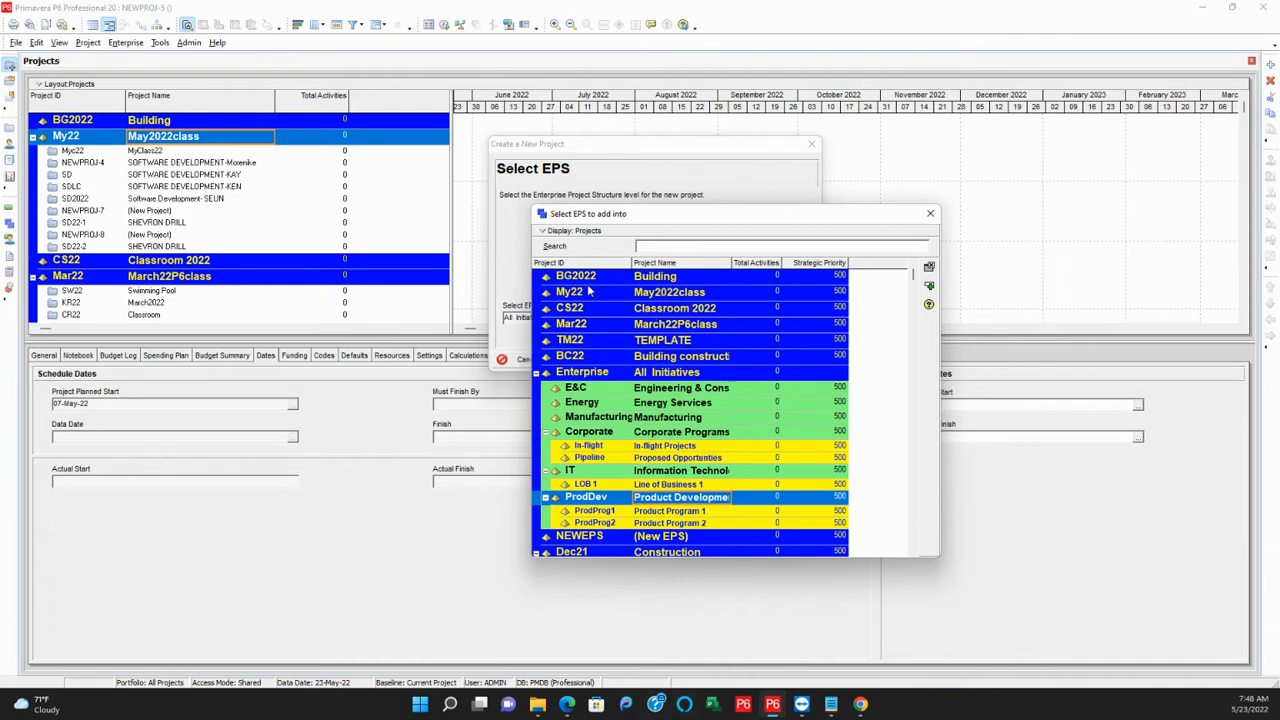
click(710, 280)
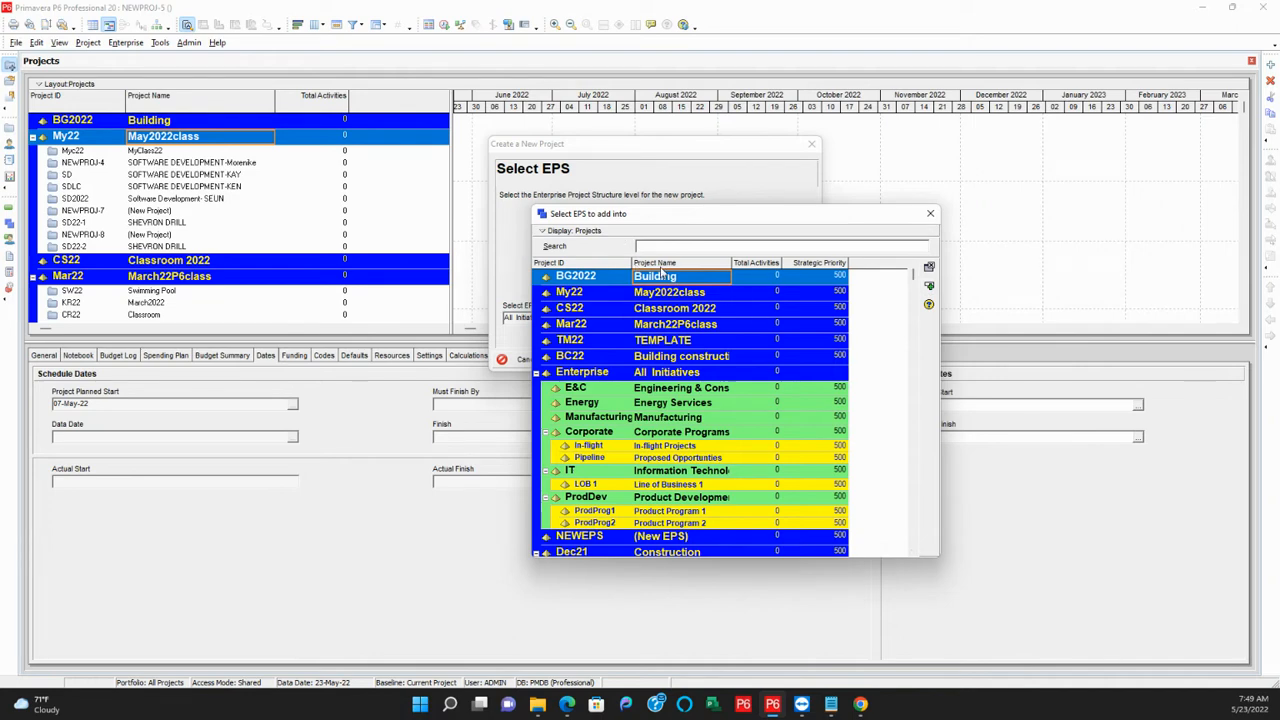
double_click(686, 283)
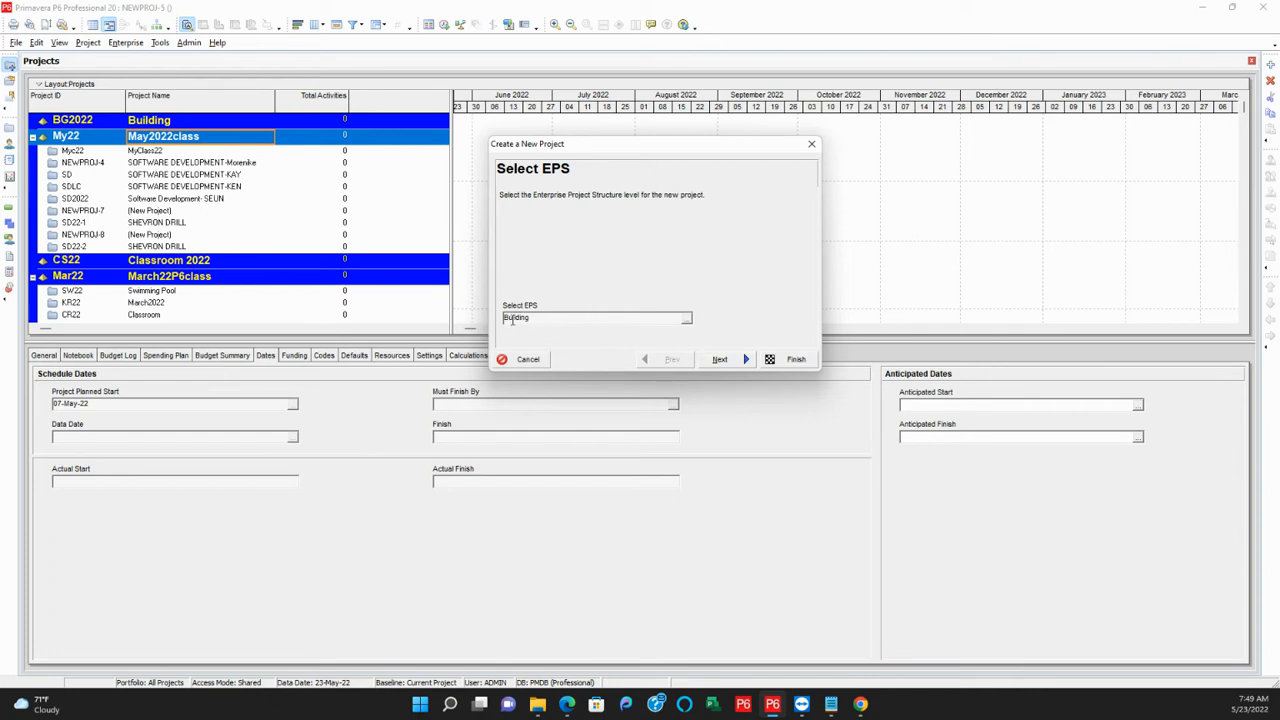
click(722, 362)
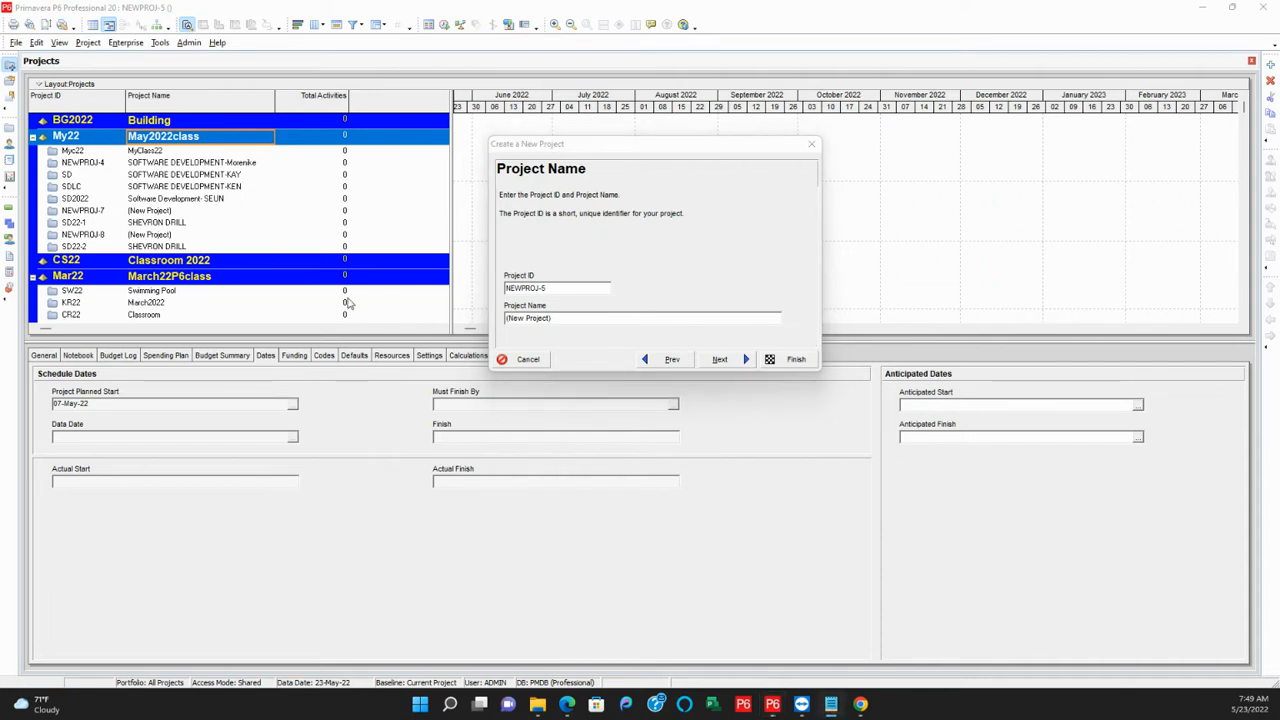
Set the new project's ID to HS2022 and its name to House.
click(538, 305)
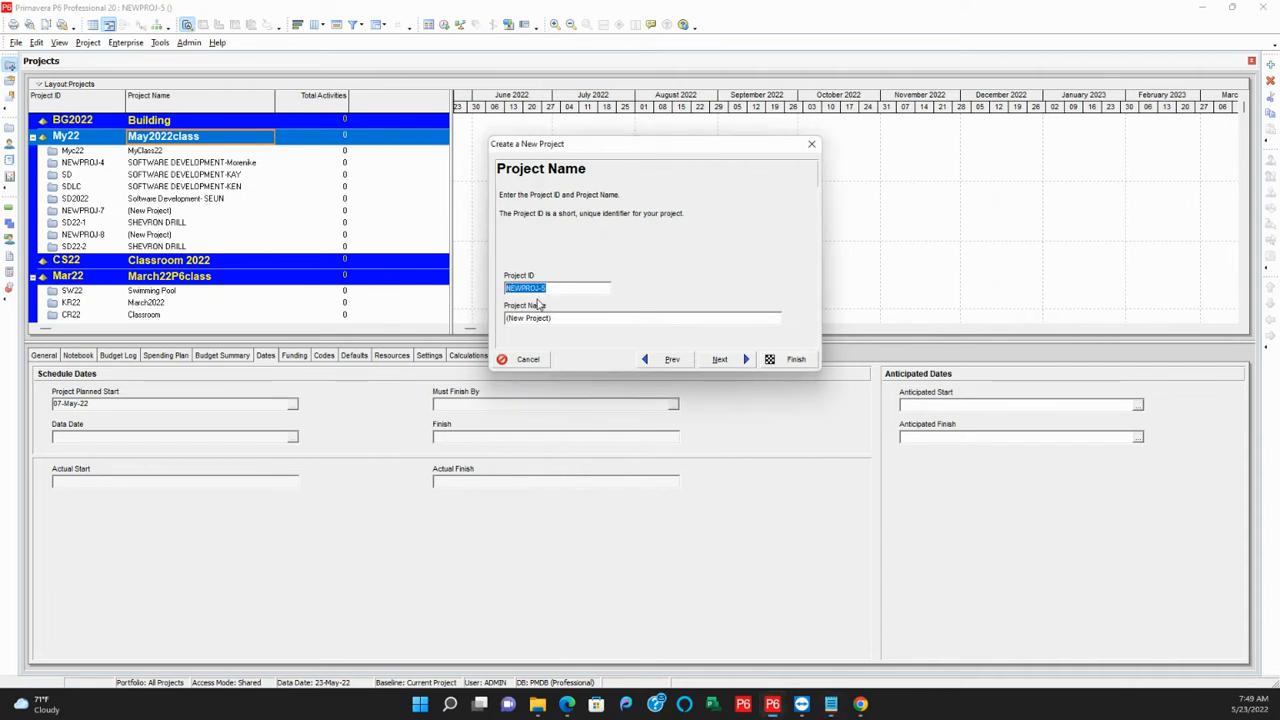
text(HS2022)
drag(573, 321, 510, 330)
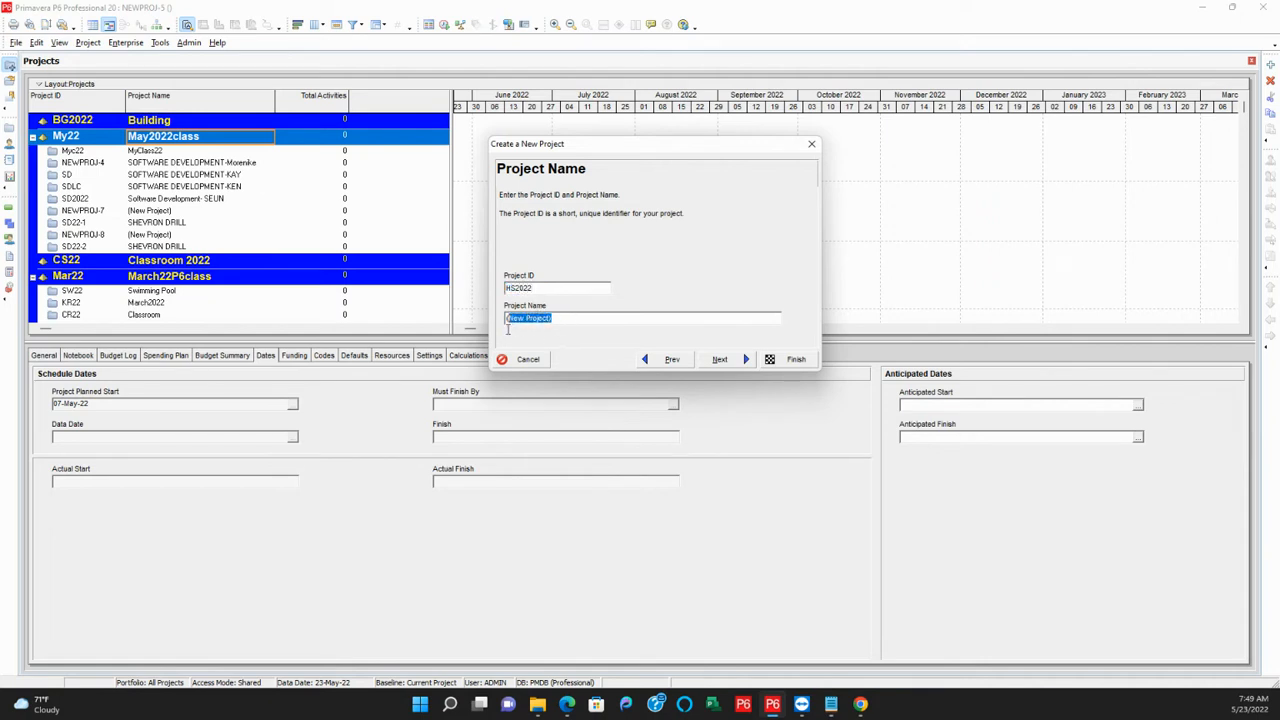
text(House)
click(720, 360)
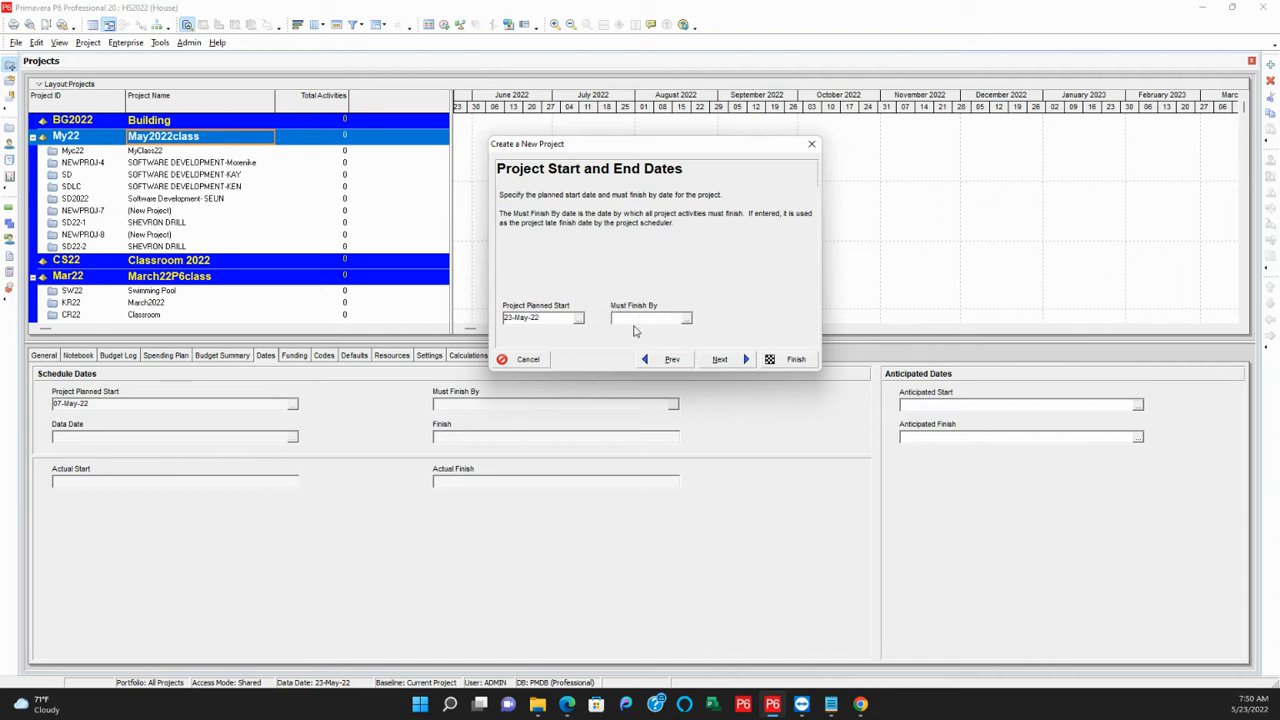
Set the project's planned start date to 25-May-22, leaving the must-finish date empty.
click(579, 320)
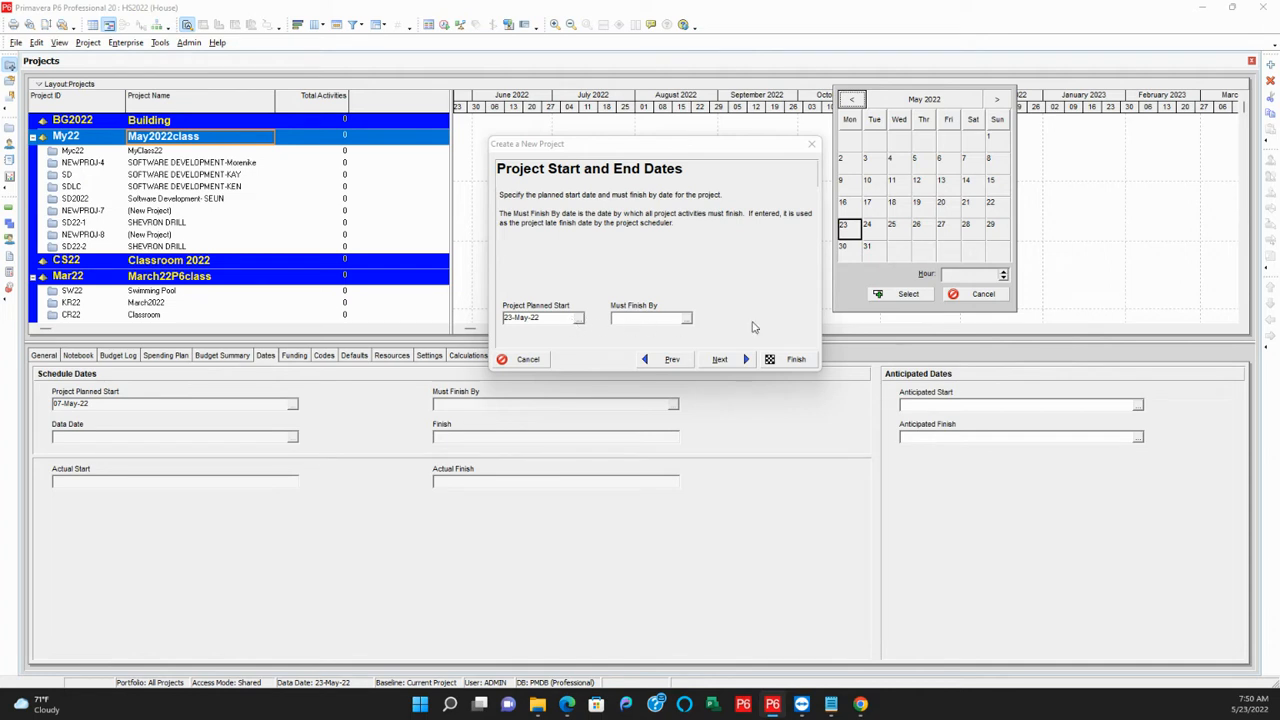
click(895, 226)
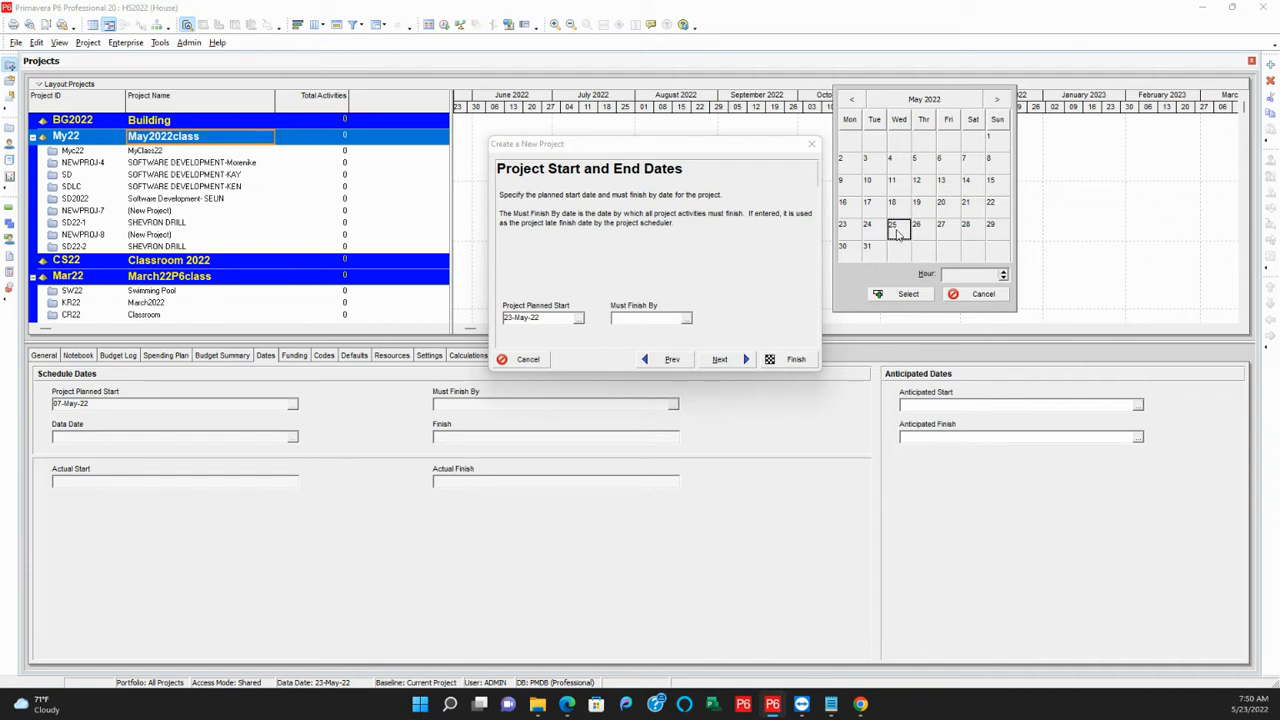
click(908, 295)
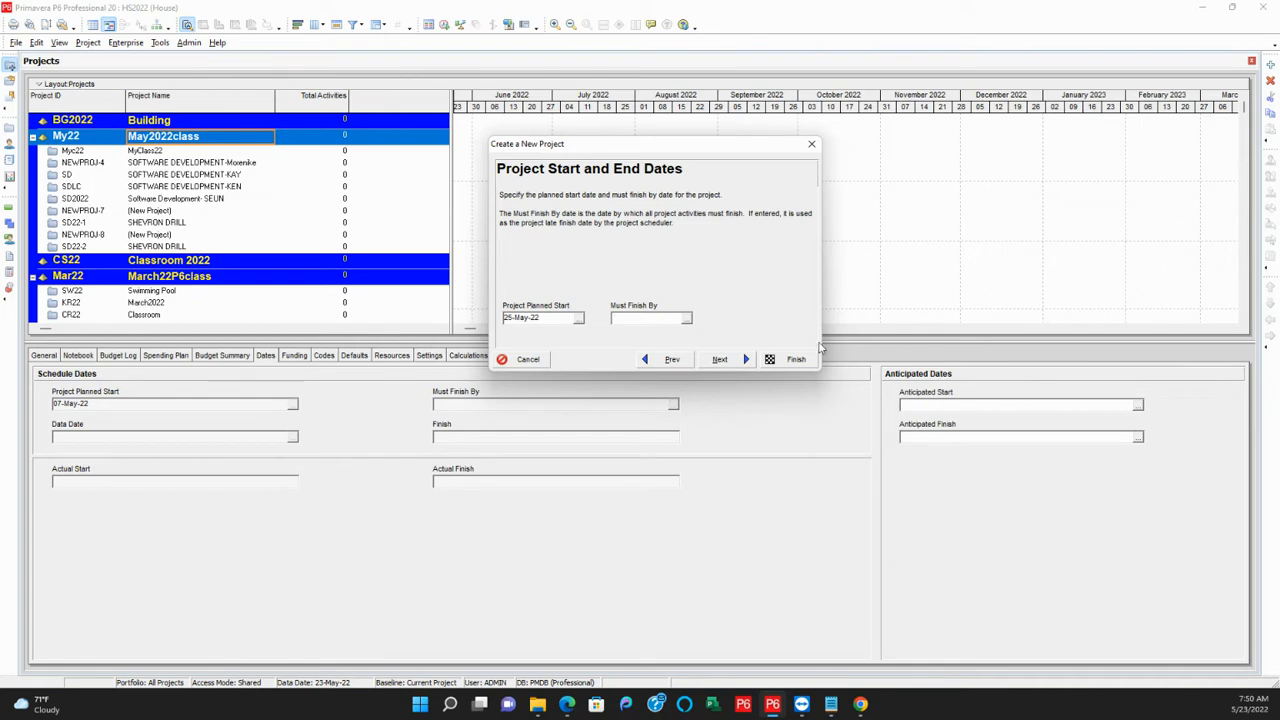
click(720, 362)
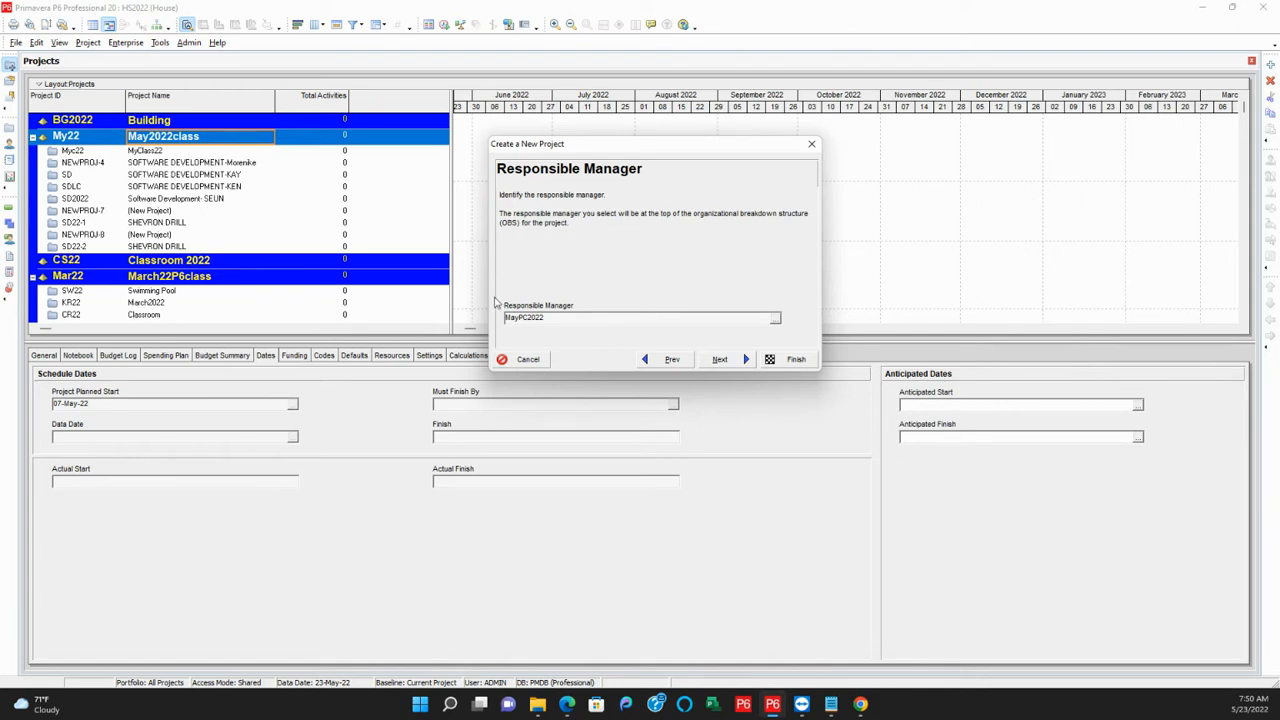
Assign the individual listed between ProdProg1 and ProdProg2 as responsible manager and finish creating the project with the Standard Rate type.
click(775, 319)
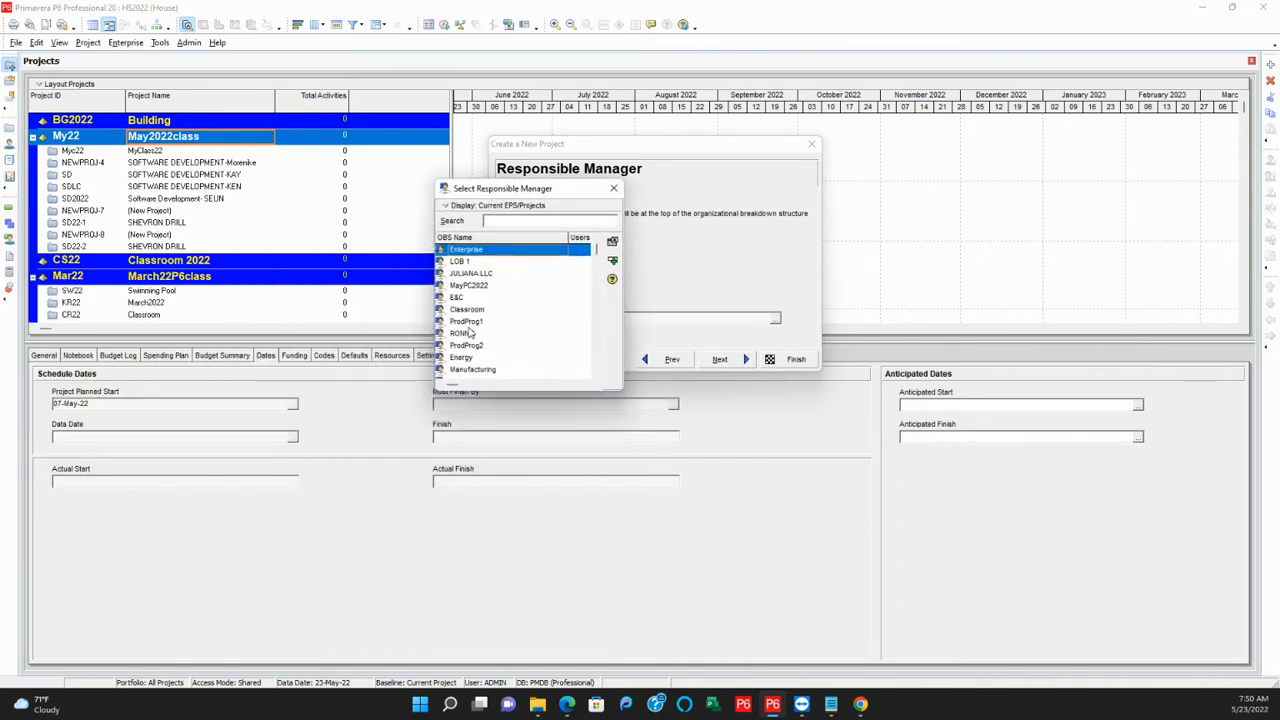
click(480, 334)
drag(527, 176, 284, 137)
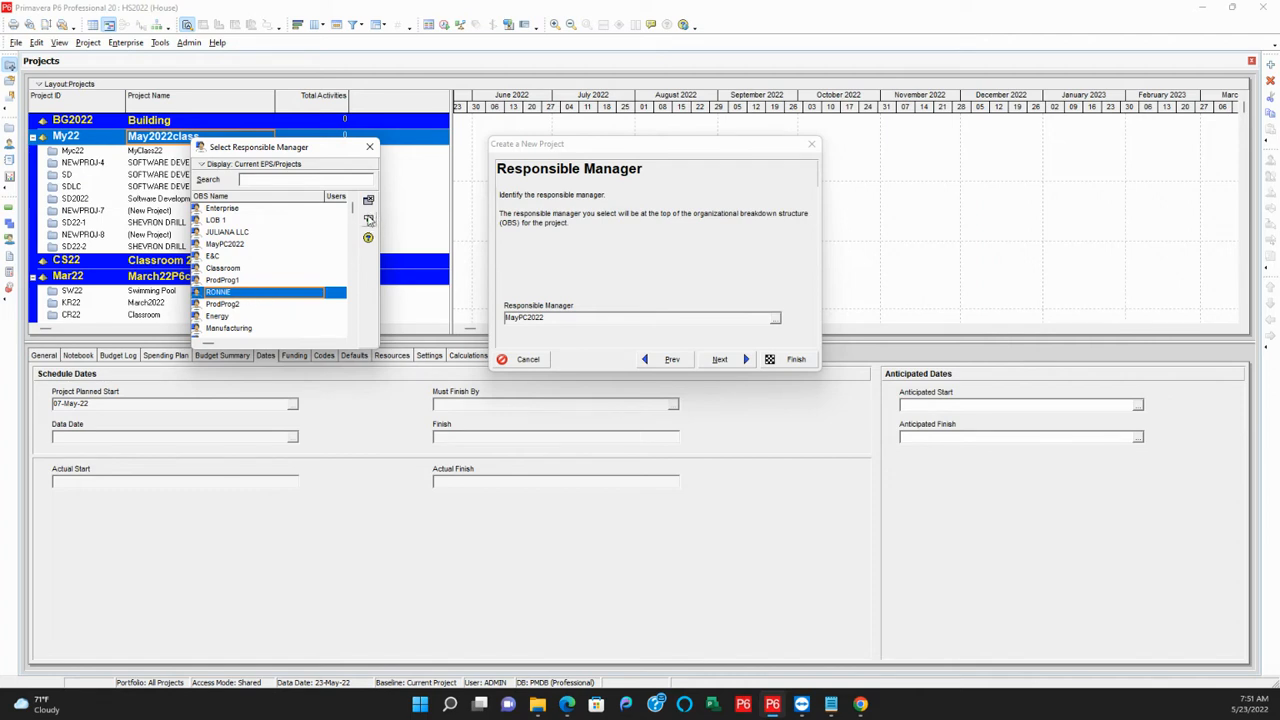
double_click(247, 295)
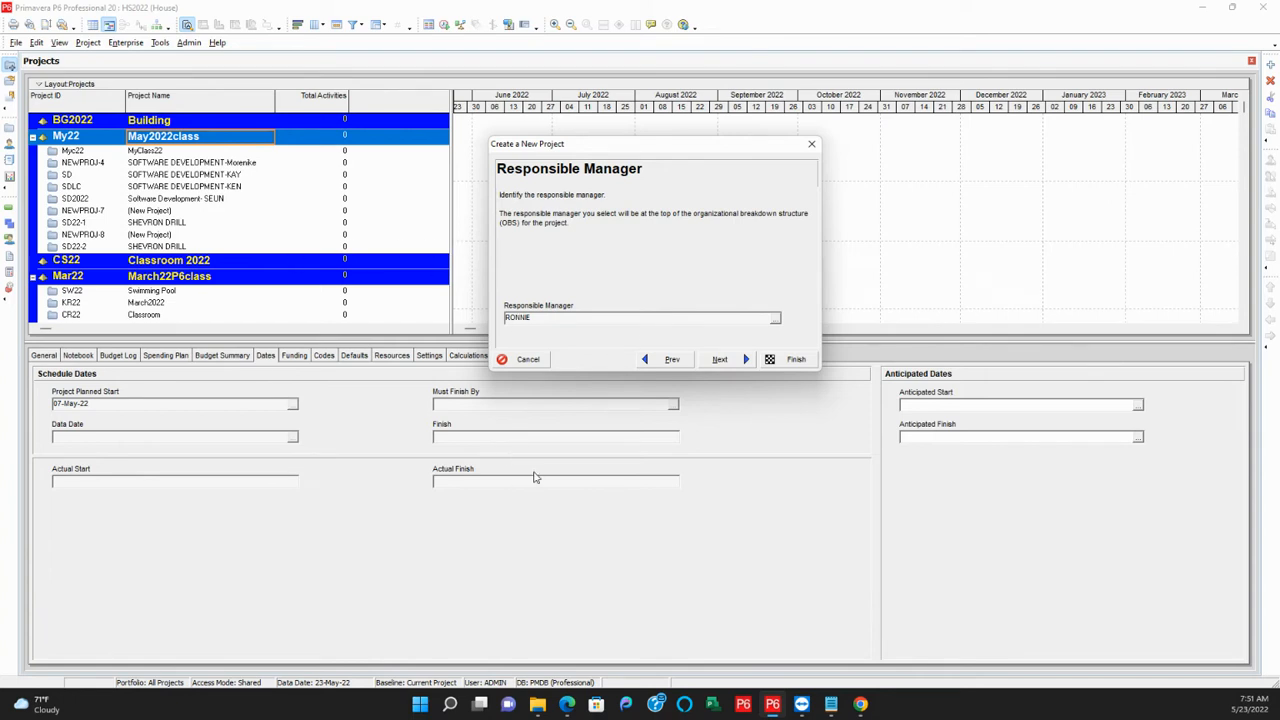
click(717, 360)
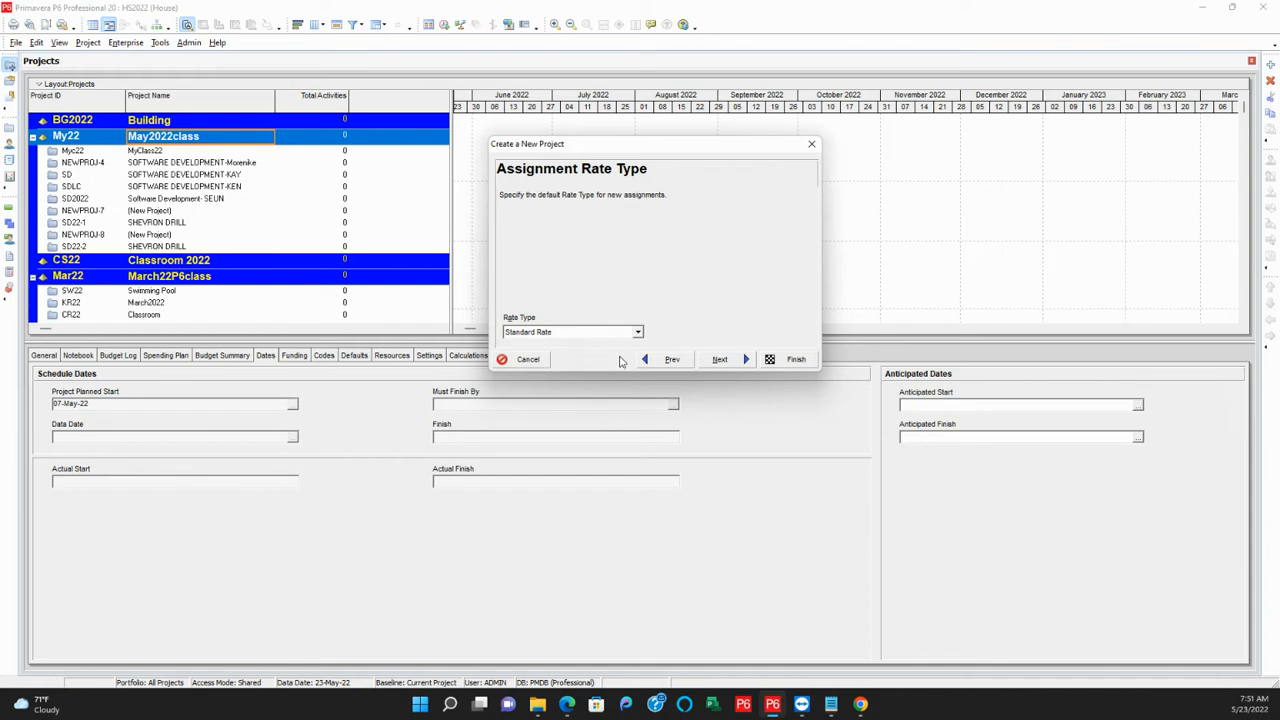
click(719, 360)
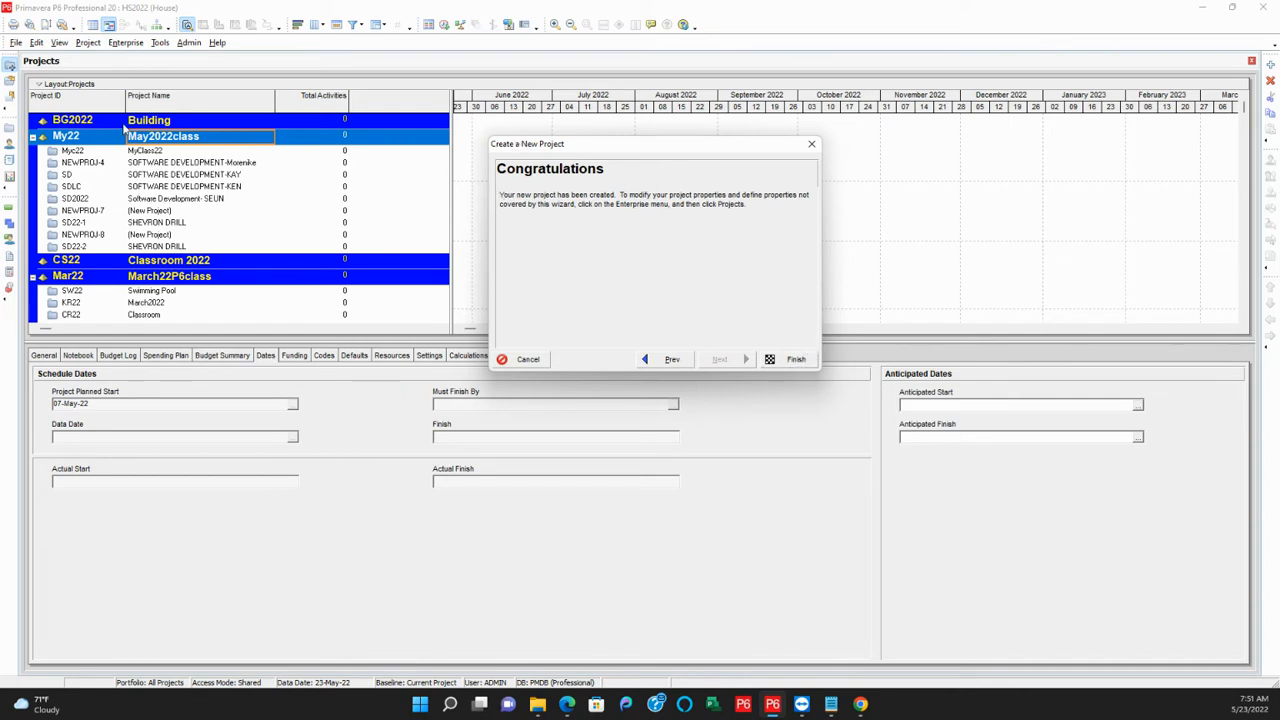
click(797, 361)
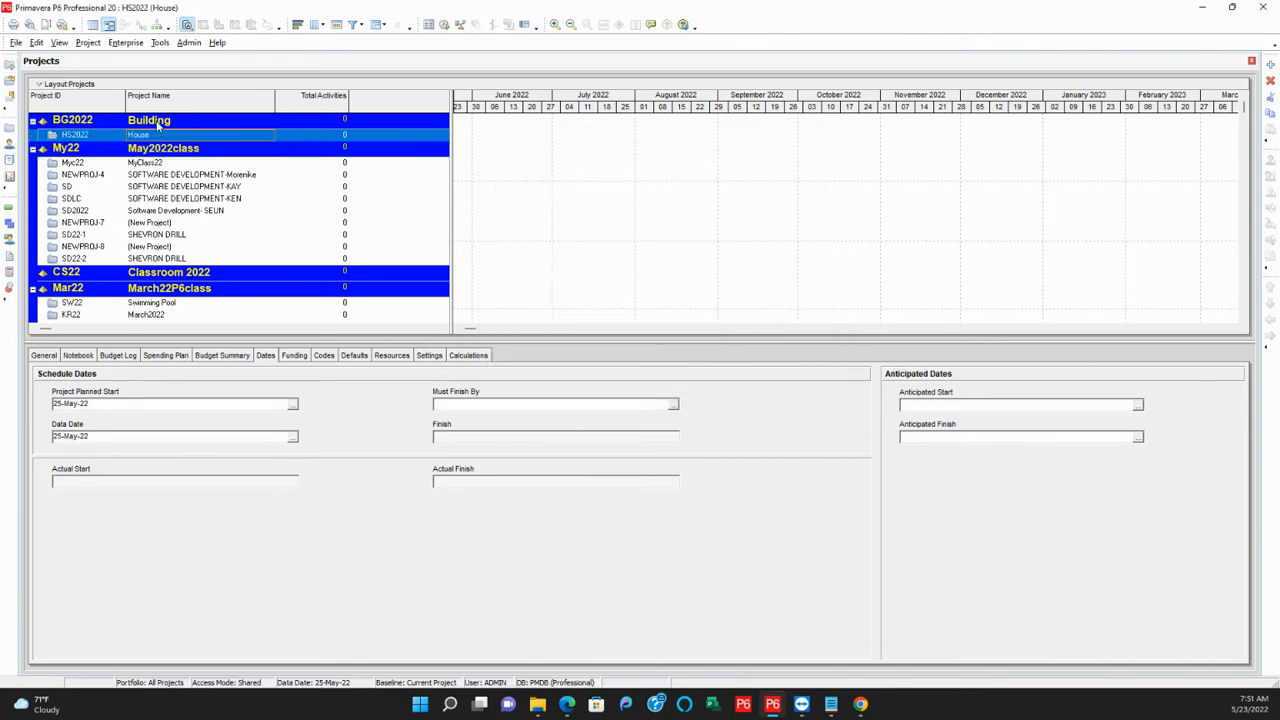
Examine how the House project is nested under the Building EPS node, comparing the two rows.
click(157, 122)
click(161, 136)
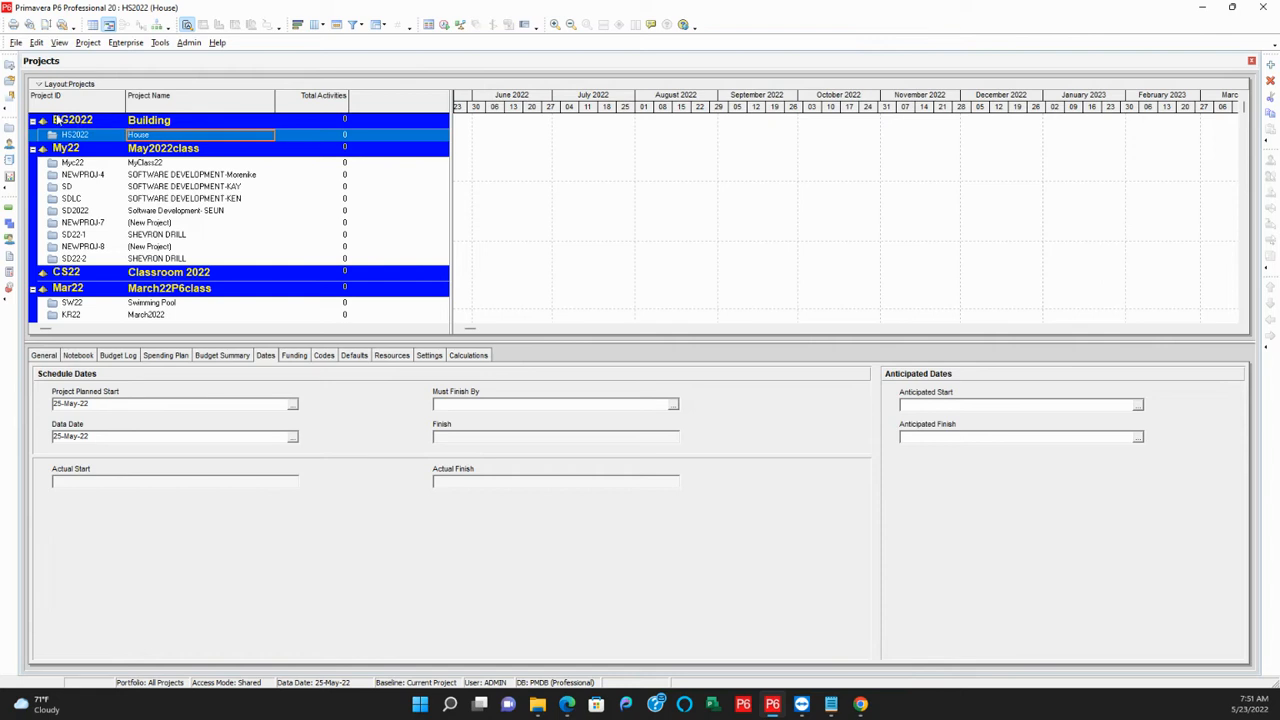
click(165, 121)
click(148, 135)
click(150, 122)
click(148, 136)
click(150, 121)
click(160, 136)
click(158, 124)
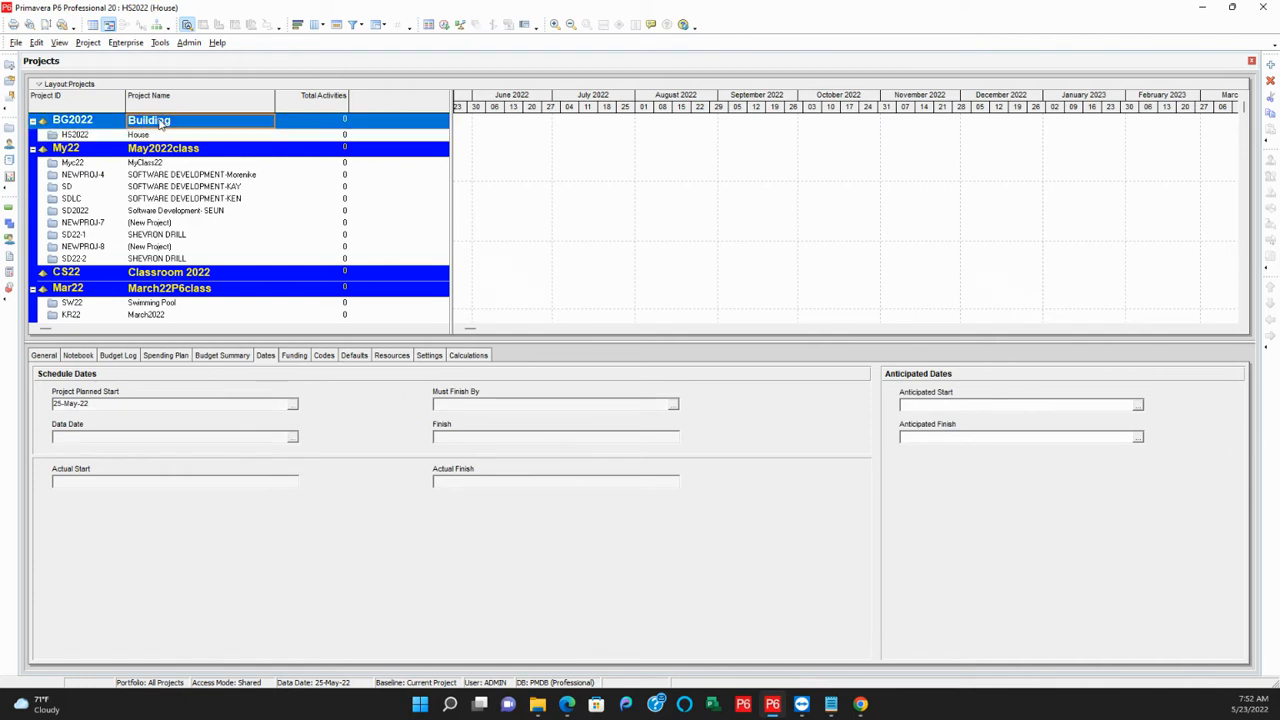
click(163, 137)
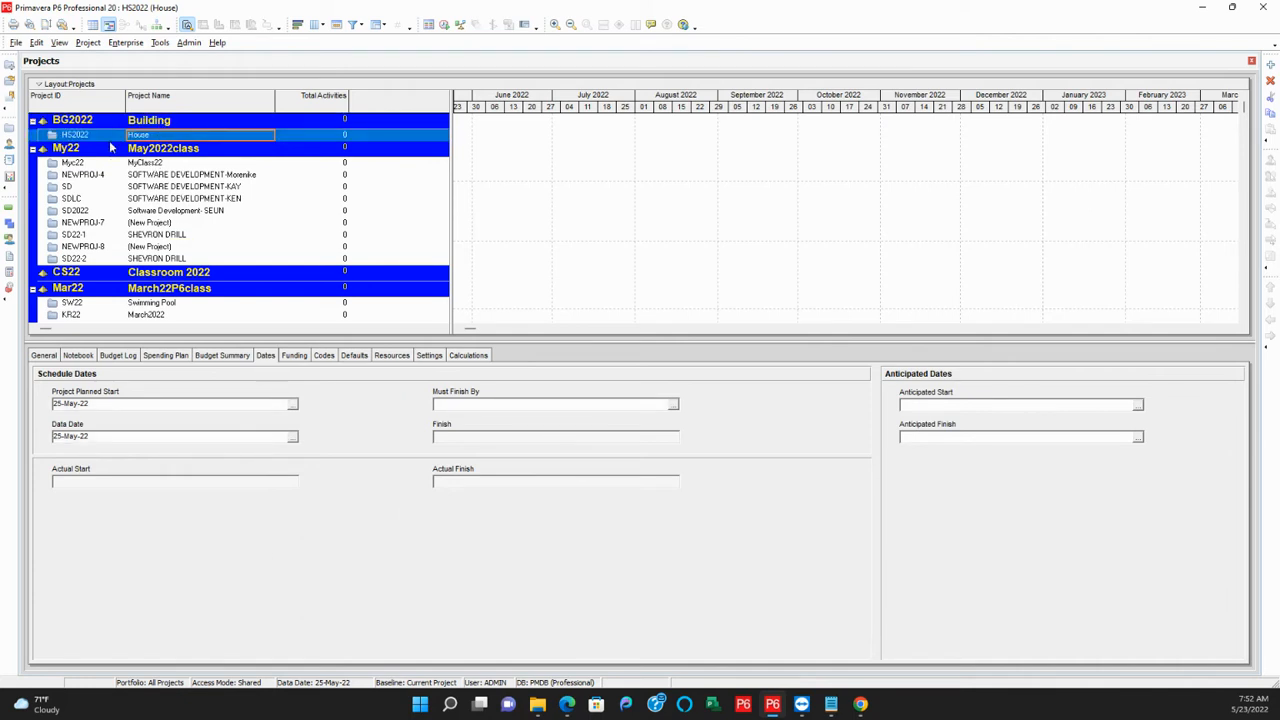
click(162, 124)
Open the House project and display its work breakdown structure.
click(162, 134)
right_click(184, 139)
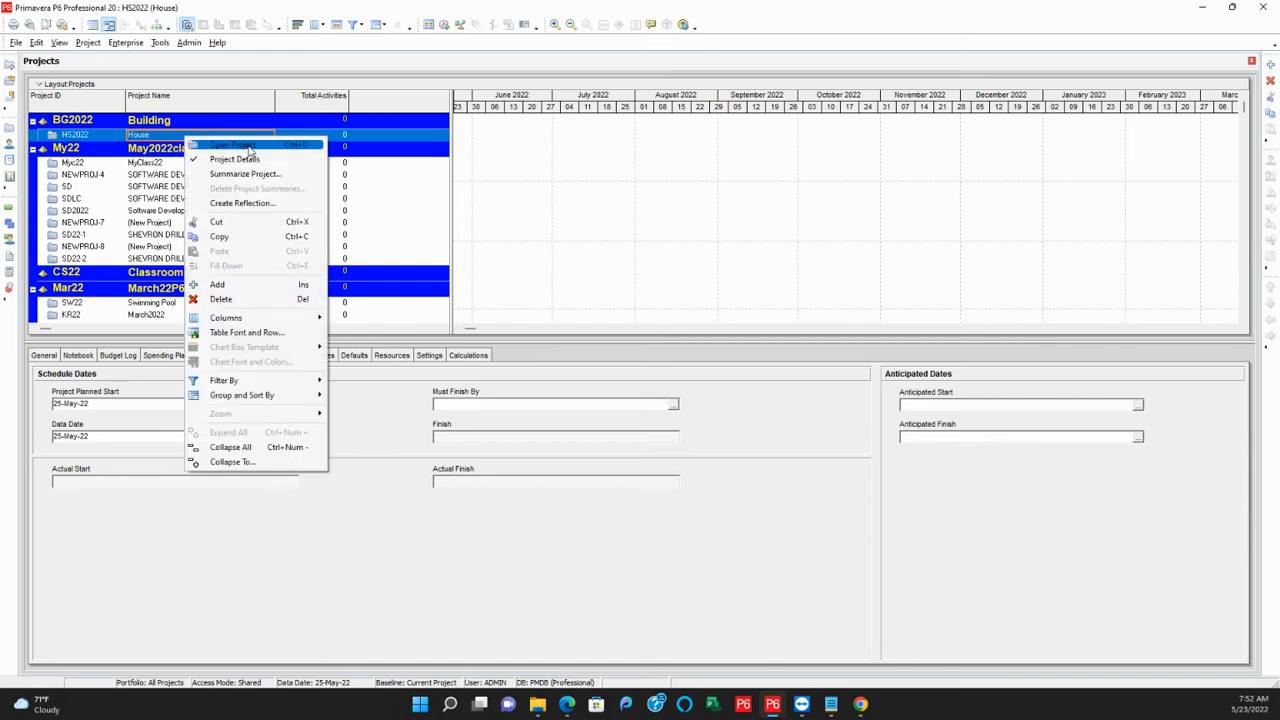
click(249, 147)
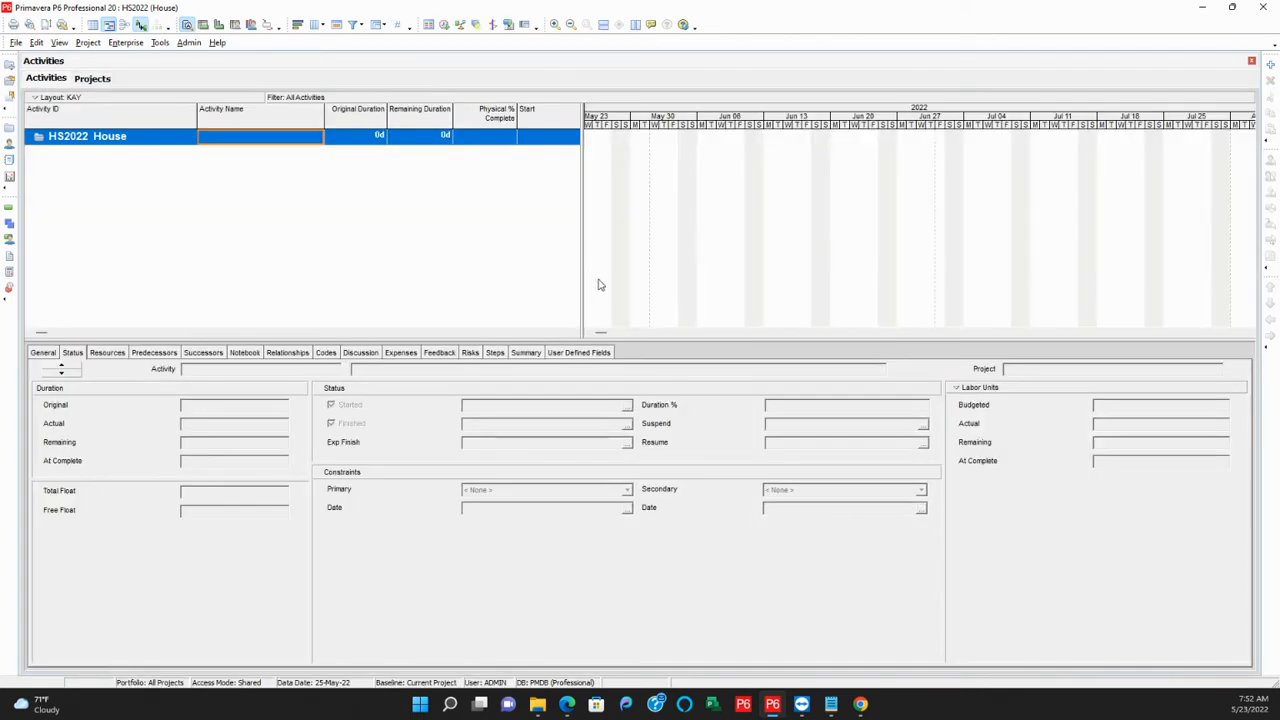
click(9, 224)
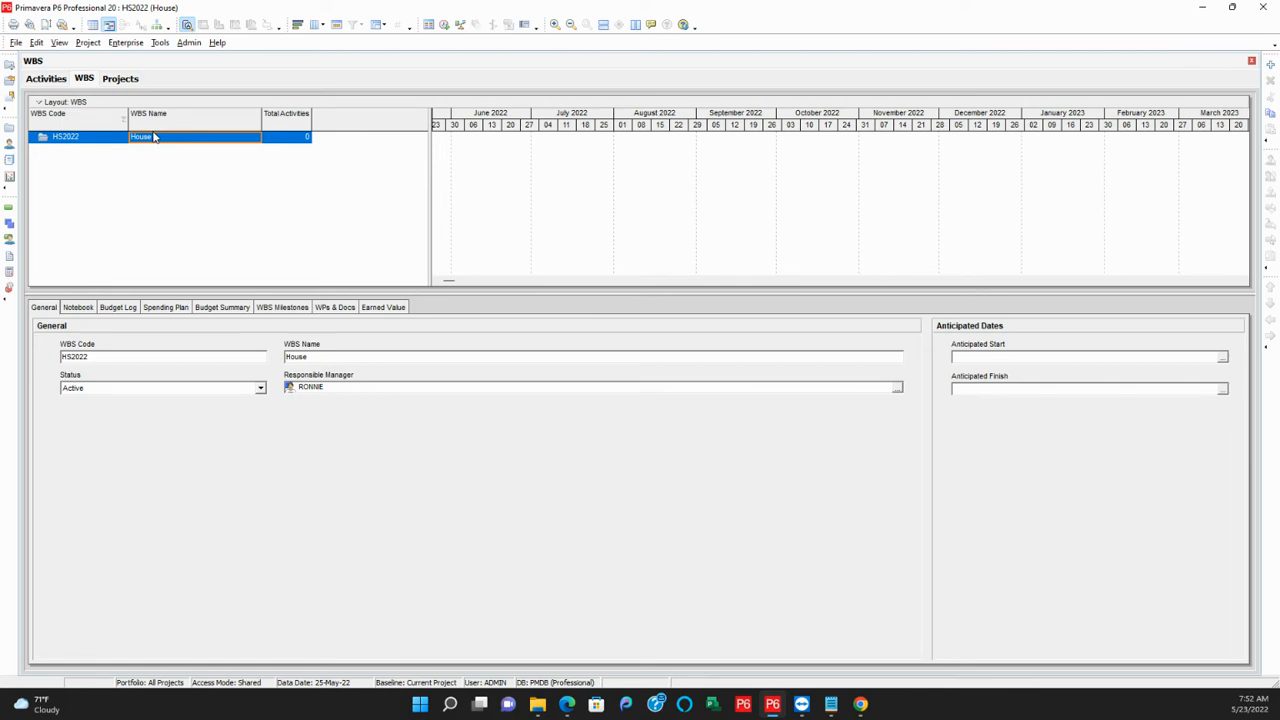
Add four WBS elements under House, each nested one level beneath the previous one.
click(60, 140)
right_click(168, 141)
click(205, 232)
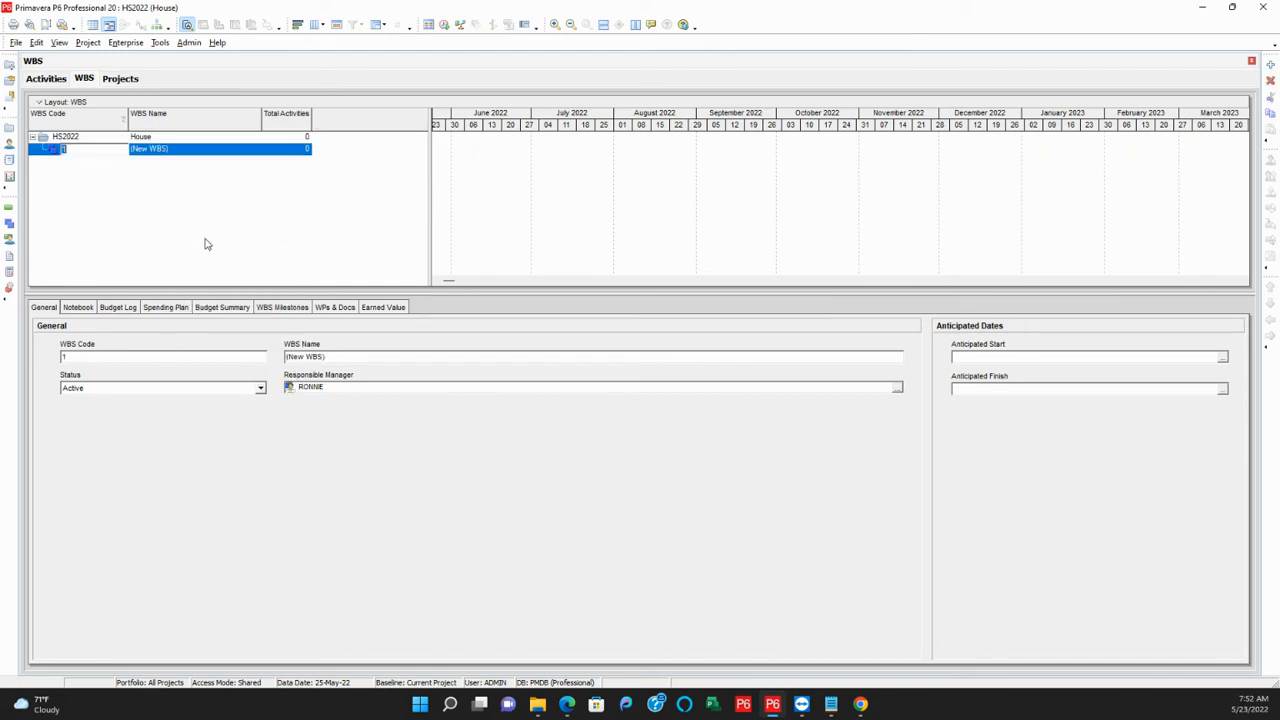
click(195, 221)
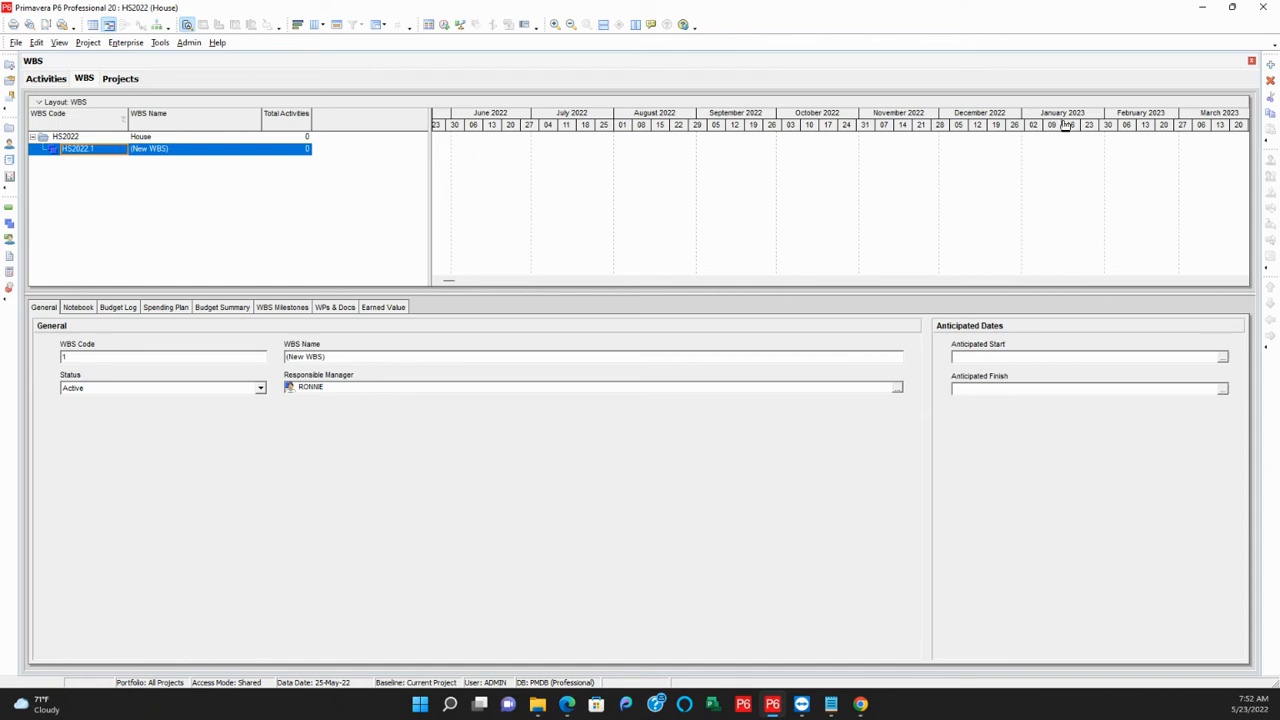
click(1271, 66)
click(1271, 66)
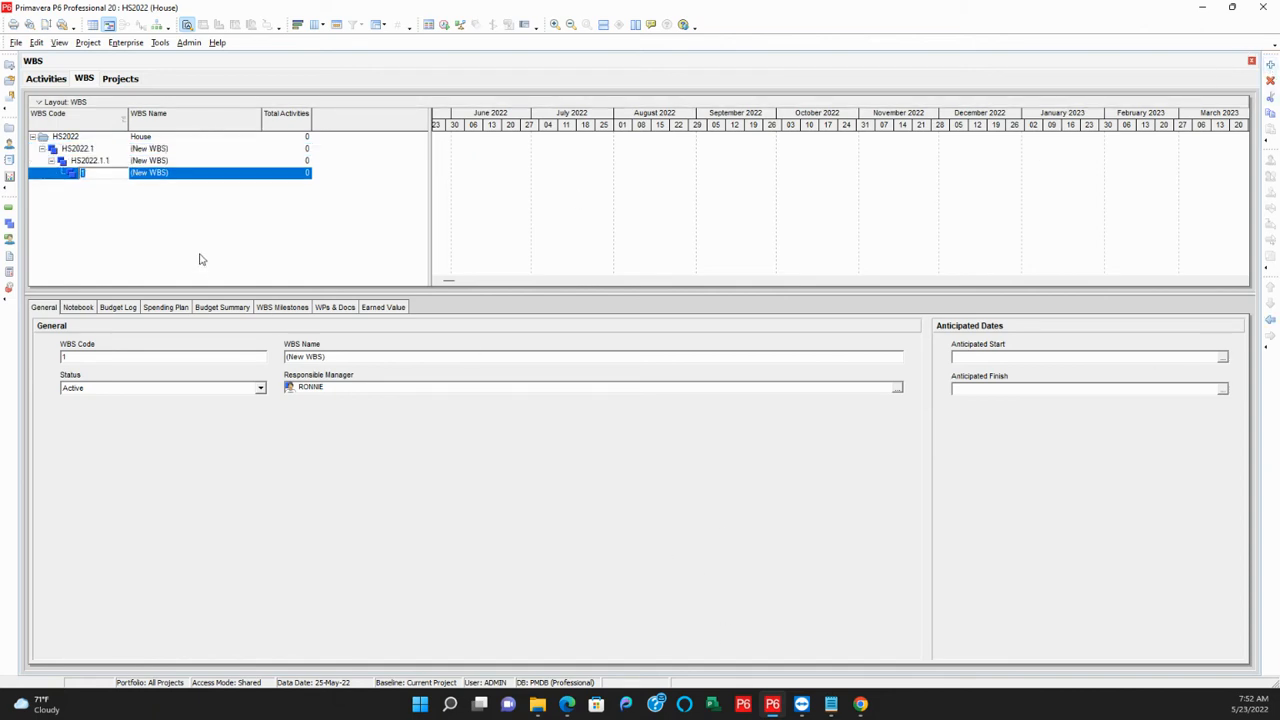
click(1271, 66)
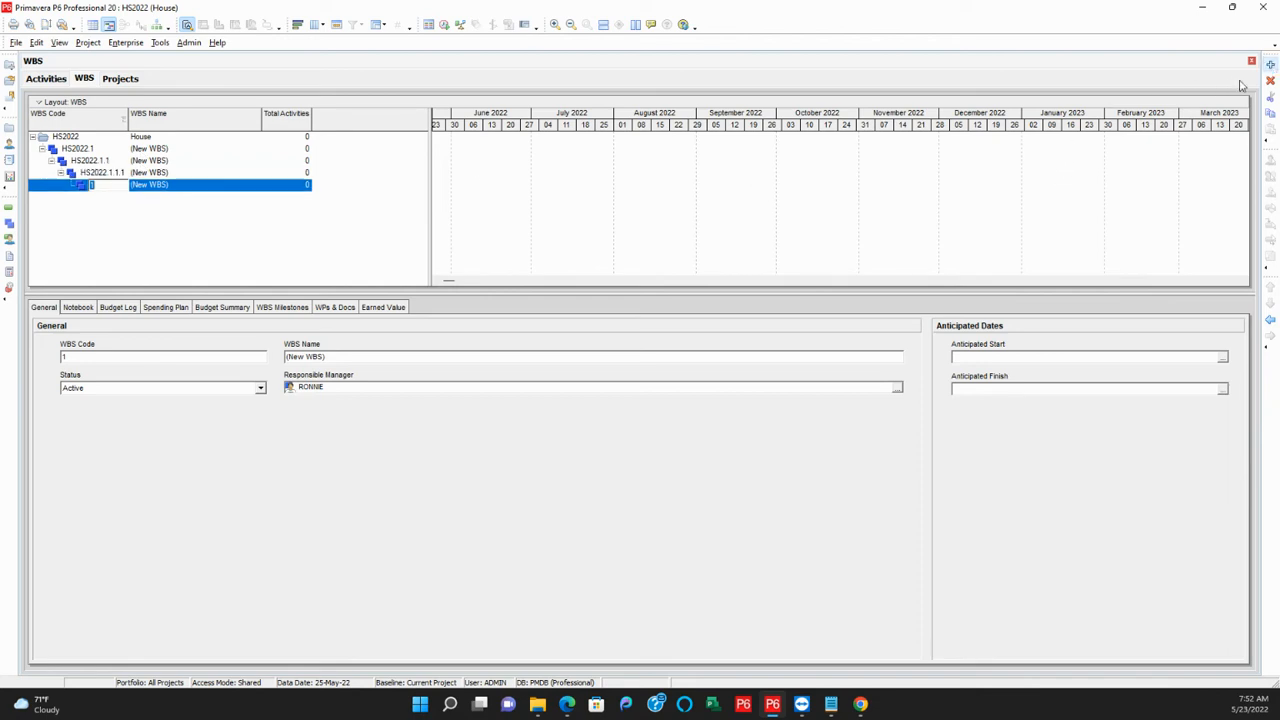
Name the first-level WBS element Project Start and the second-level element Foundation.
click(180, 148)
drag(125, 159, 121, 160)
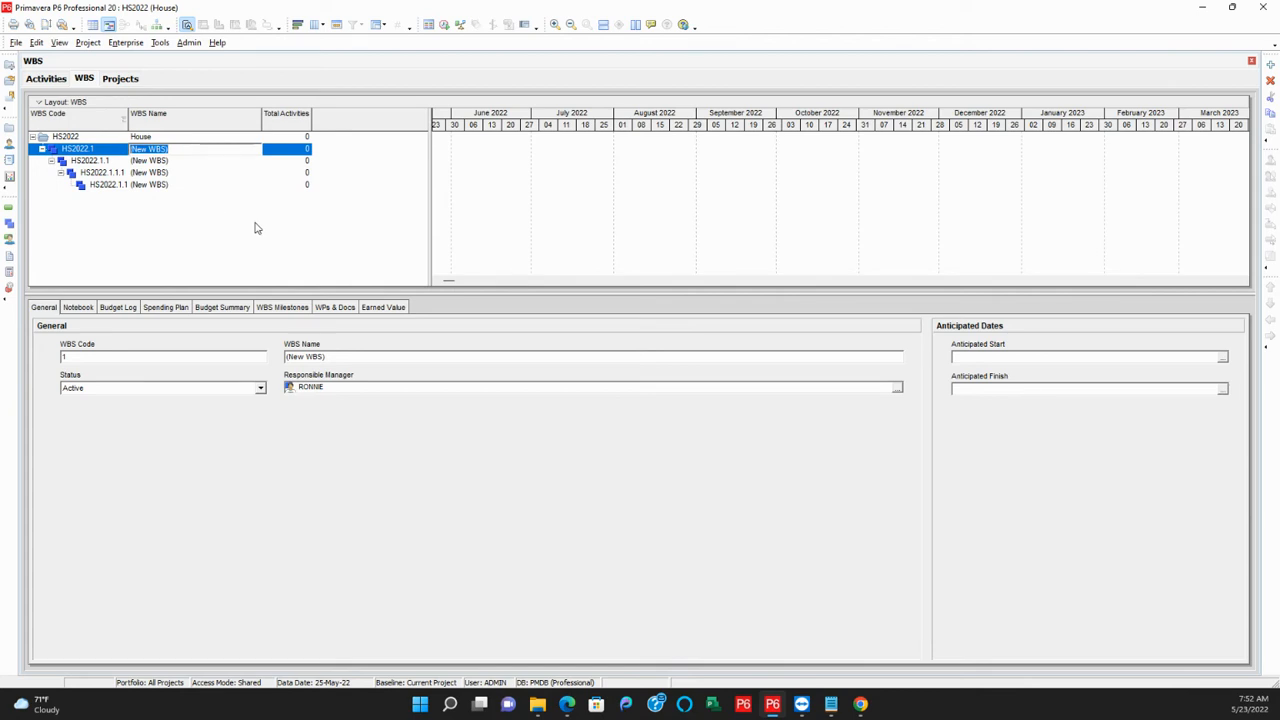
text(Project Start)
click(202, 162)
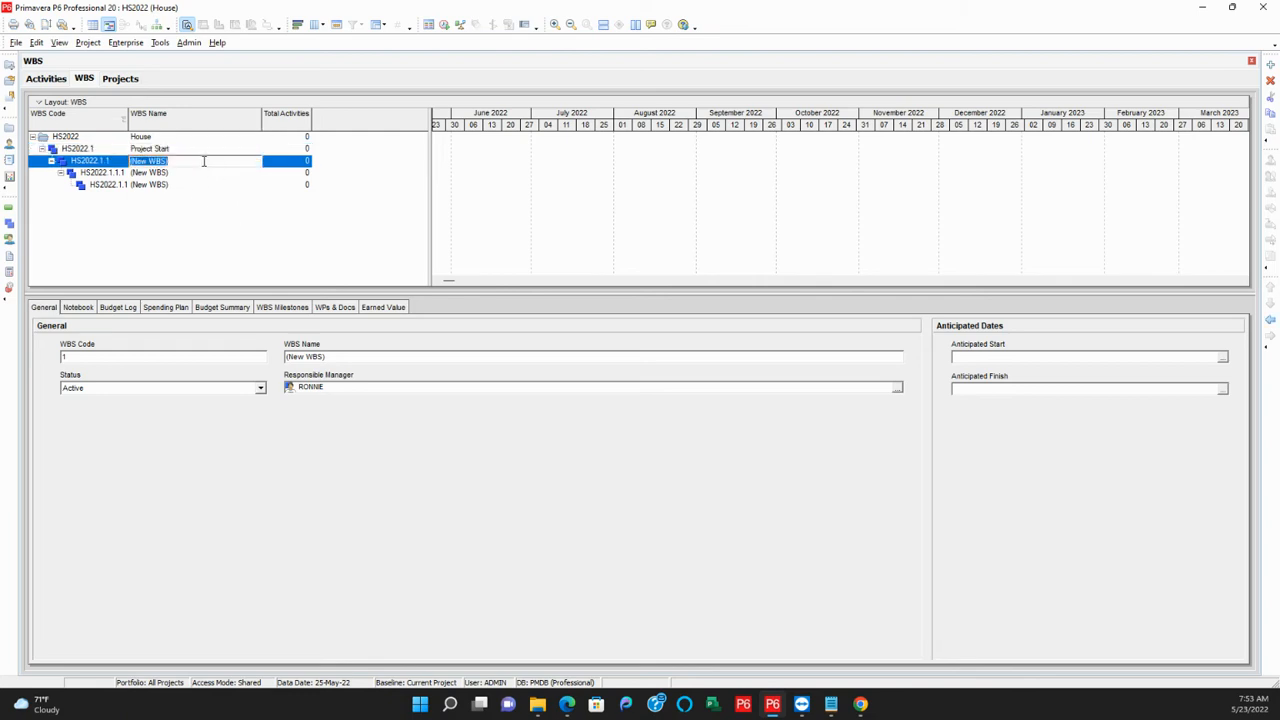
text(P)
text(oundation)
Name the third-level WBS element First Floor and the fourth-level element Project Complete.
click(193, 174)
click(194, 174)
text(First Floor)
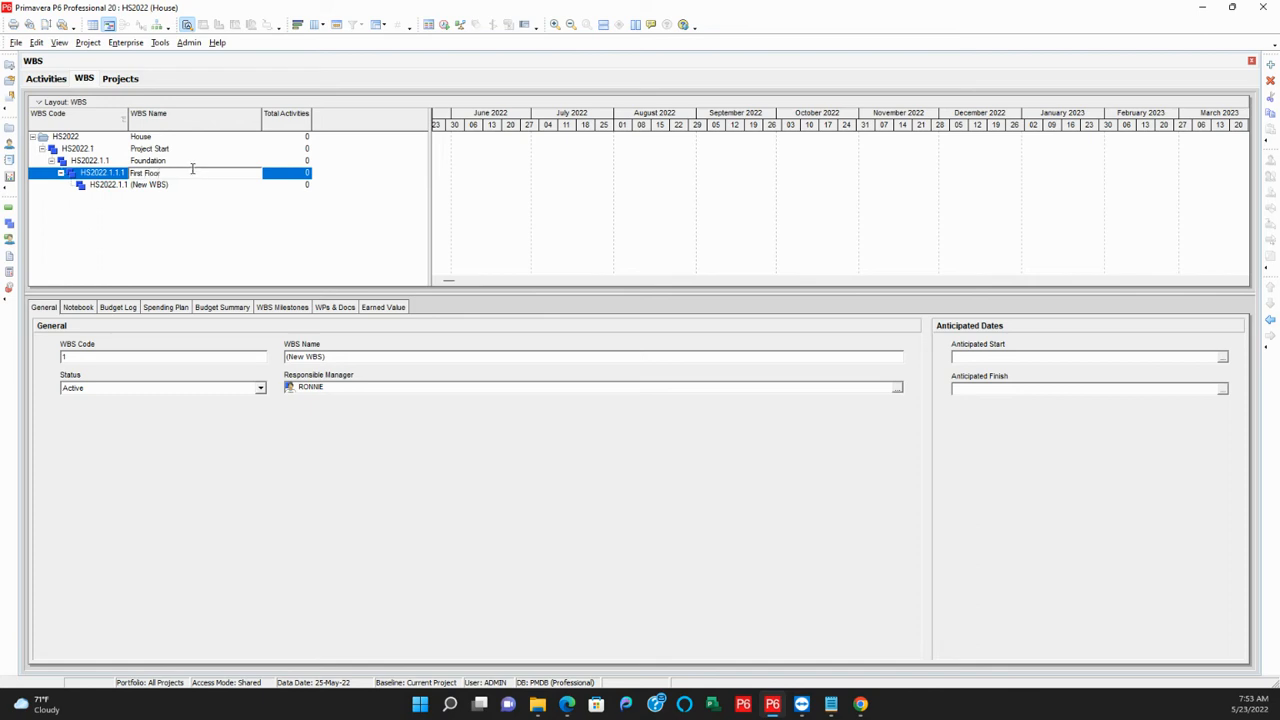
double_click(190, 185)
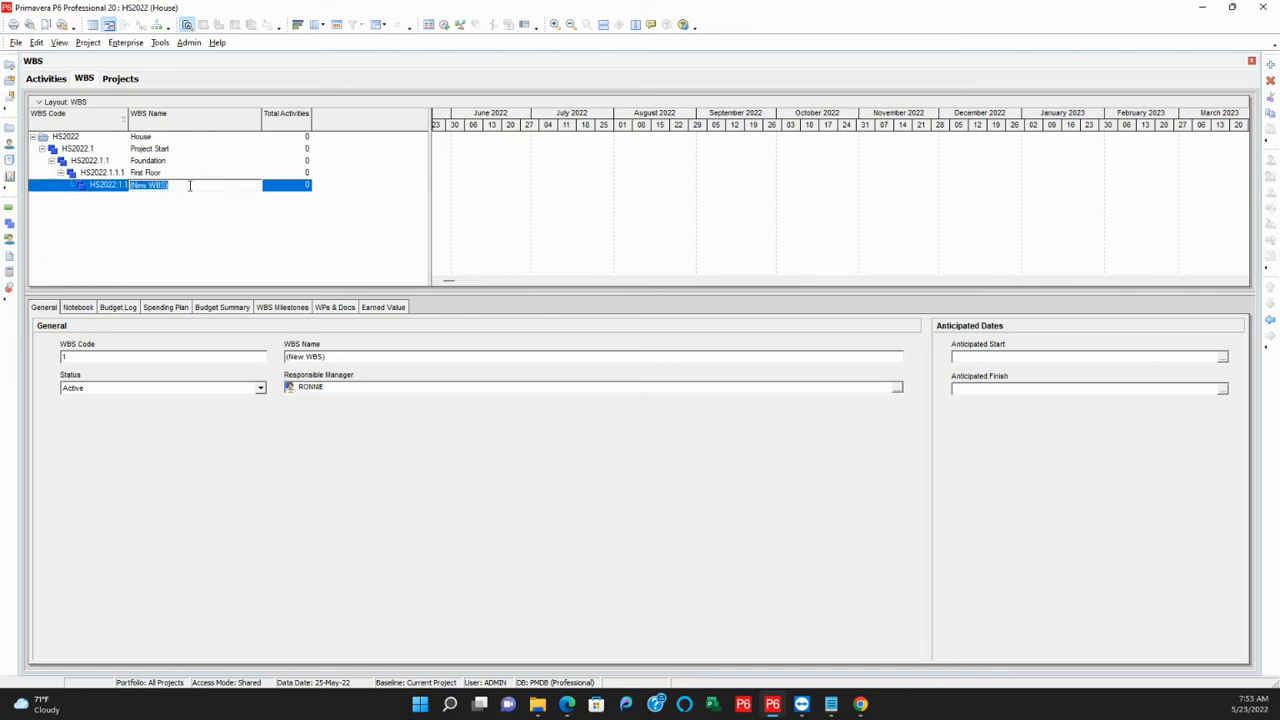
text(Project Complete)
click(180, 164)
click(168, 186)
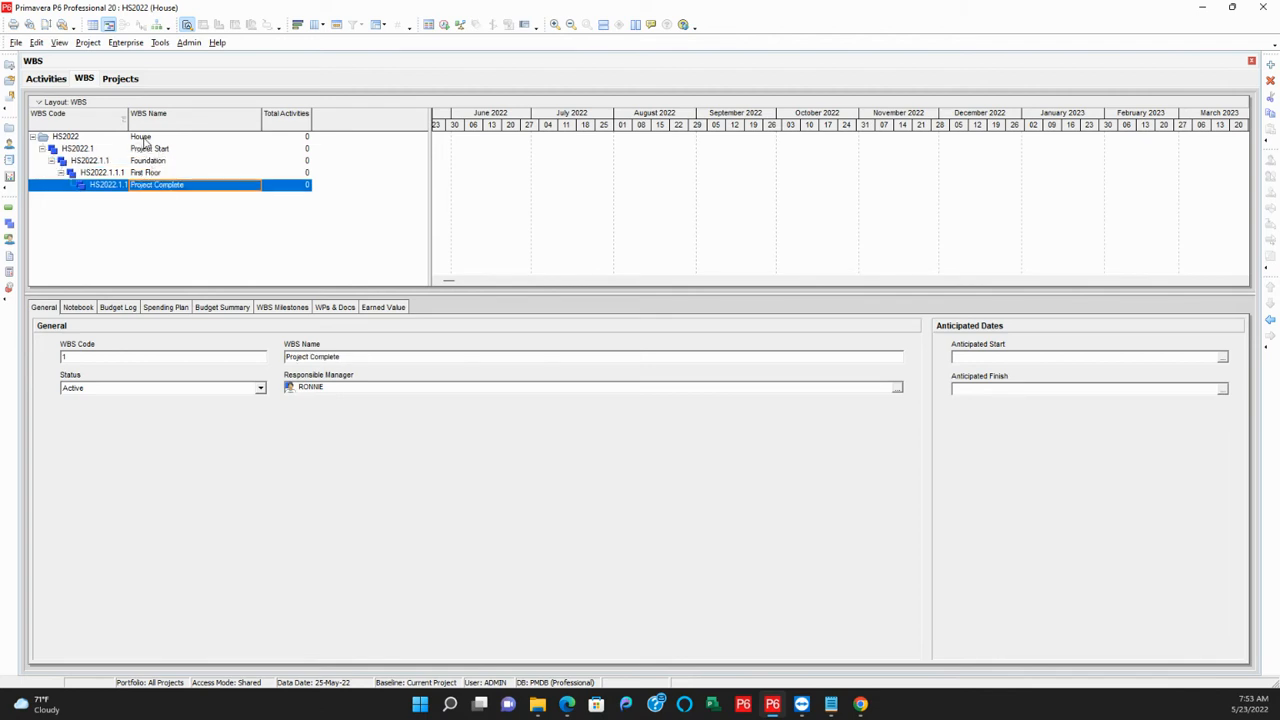
Outdent Foundation, First Floor and Project Complete so all sit directly beneath House, level with Project Start.
click(146, 139)
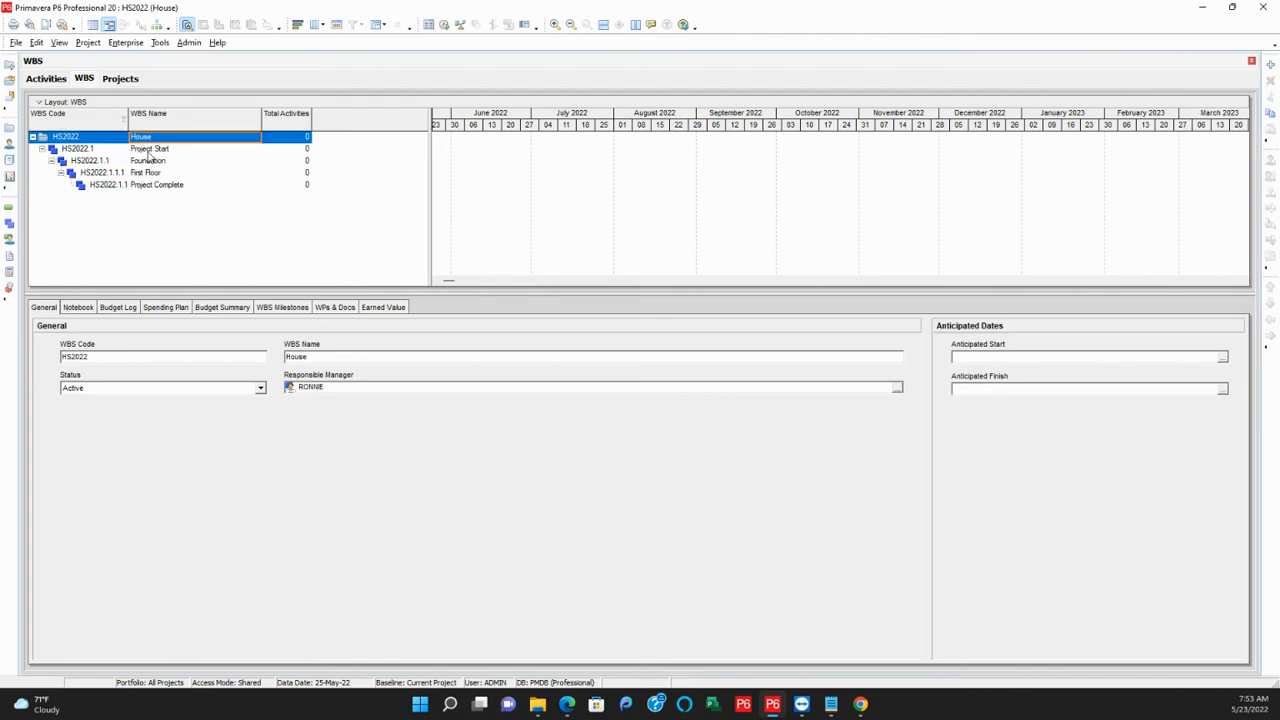
click(148, 150)
click(152, 162)
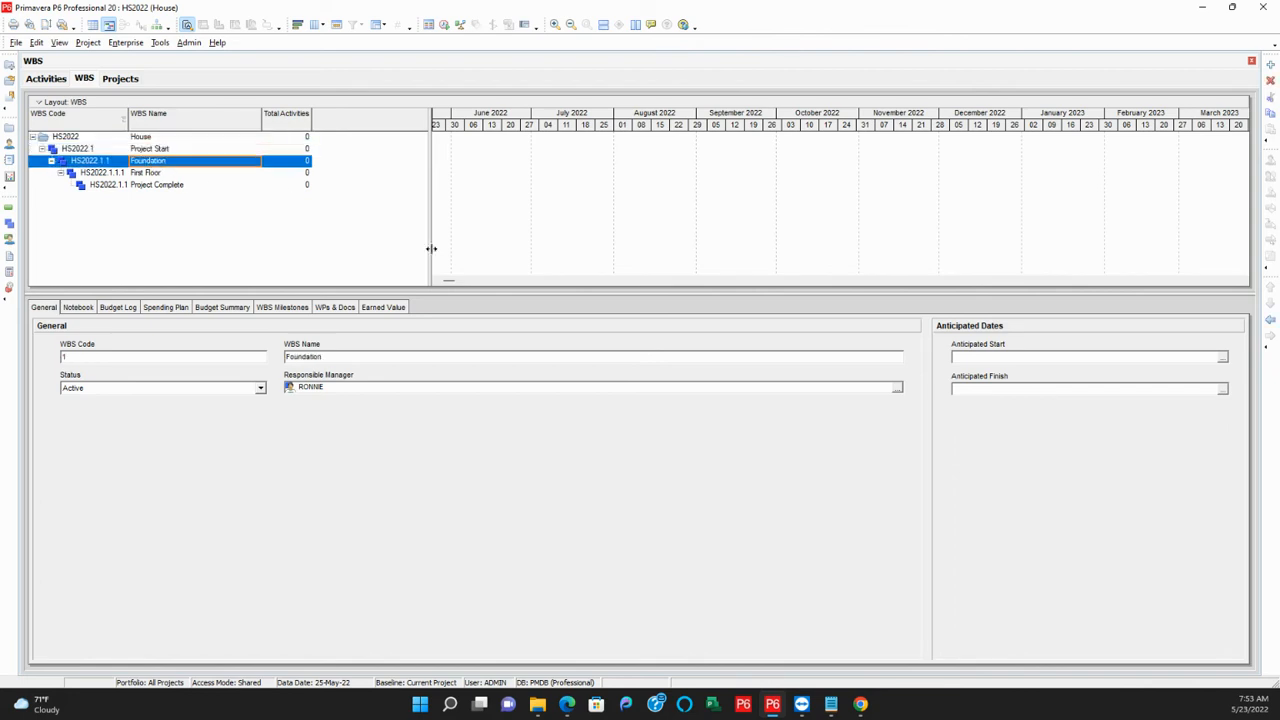
click(1270, 320)
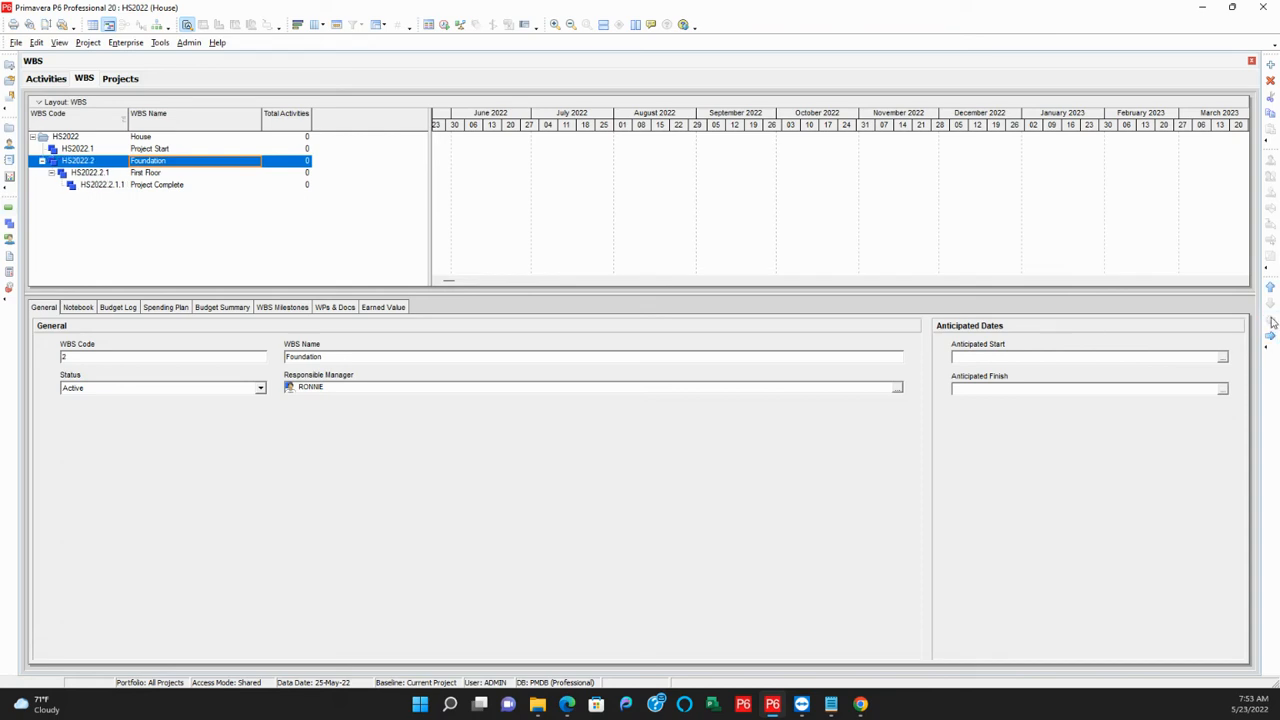
click(155, 175)
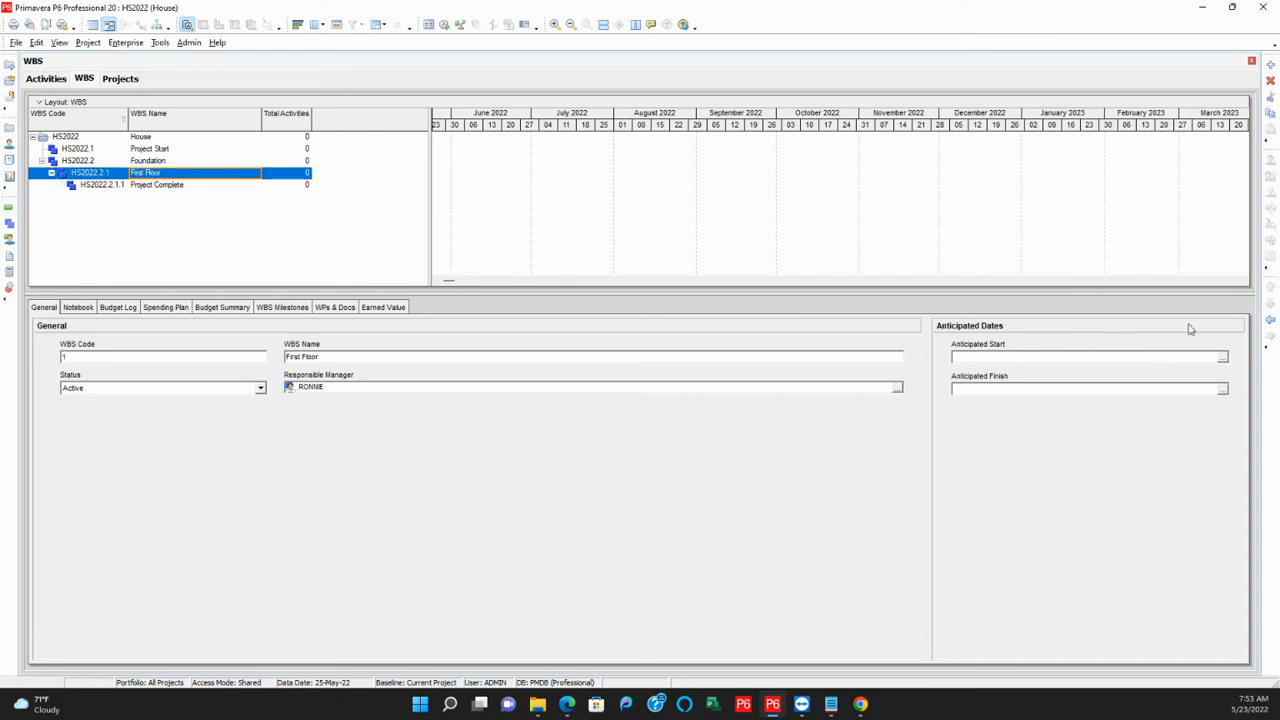
click(1270, 320)
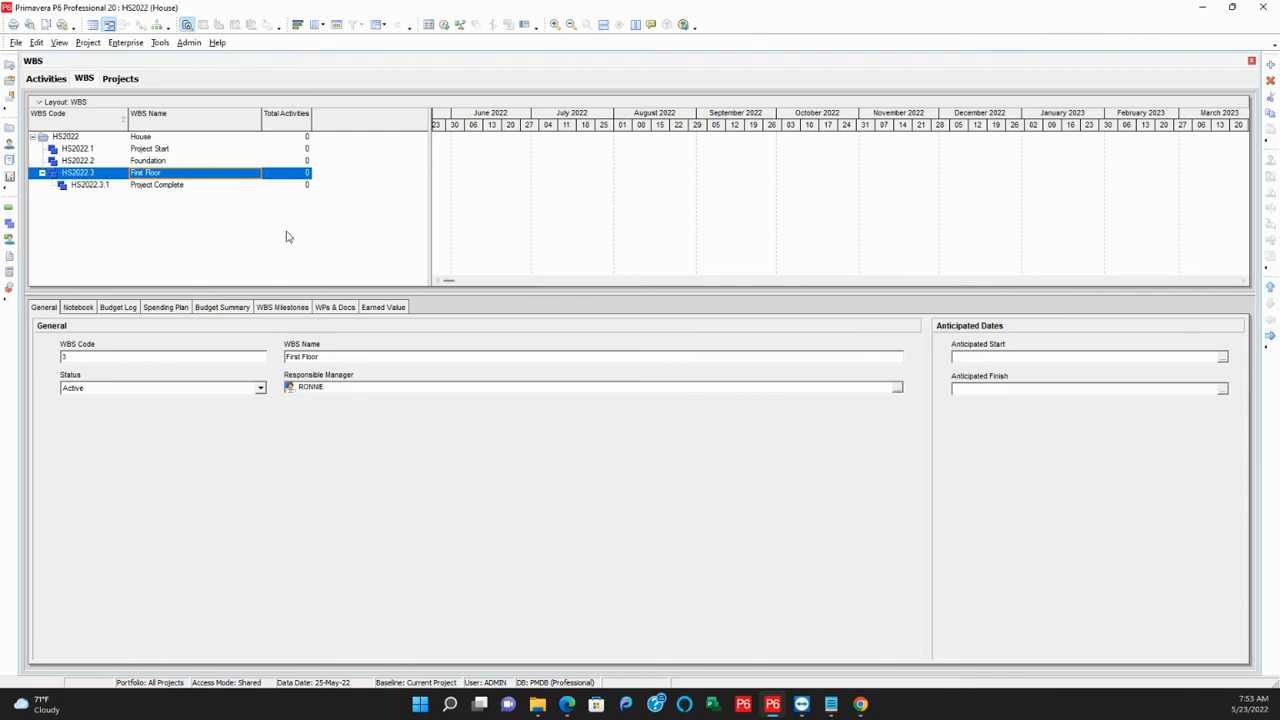
click(175, 190)
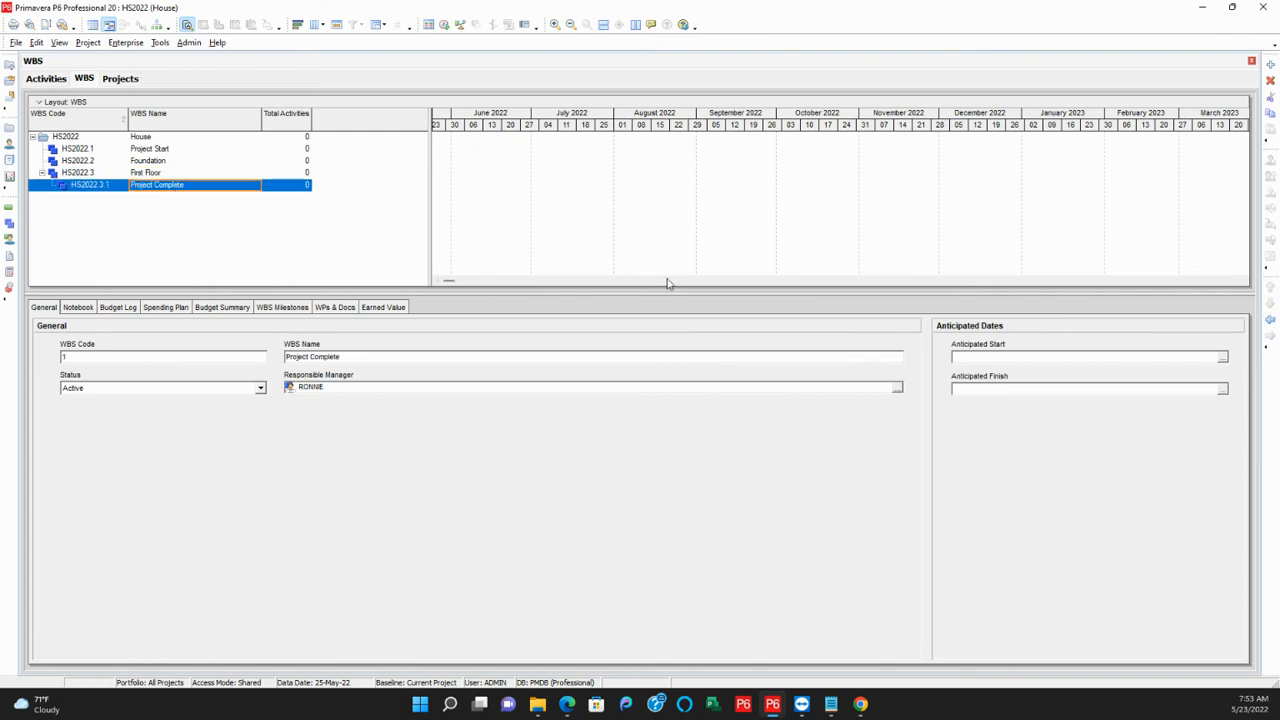
click(1270, 320)
click(82, 137)
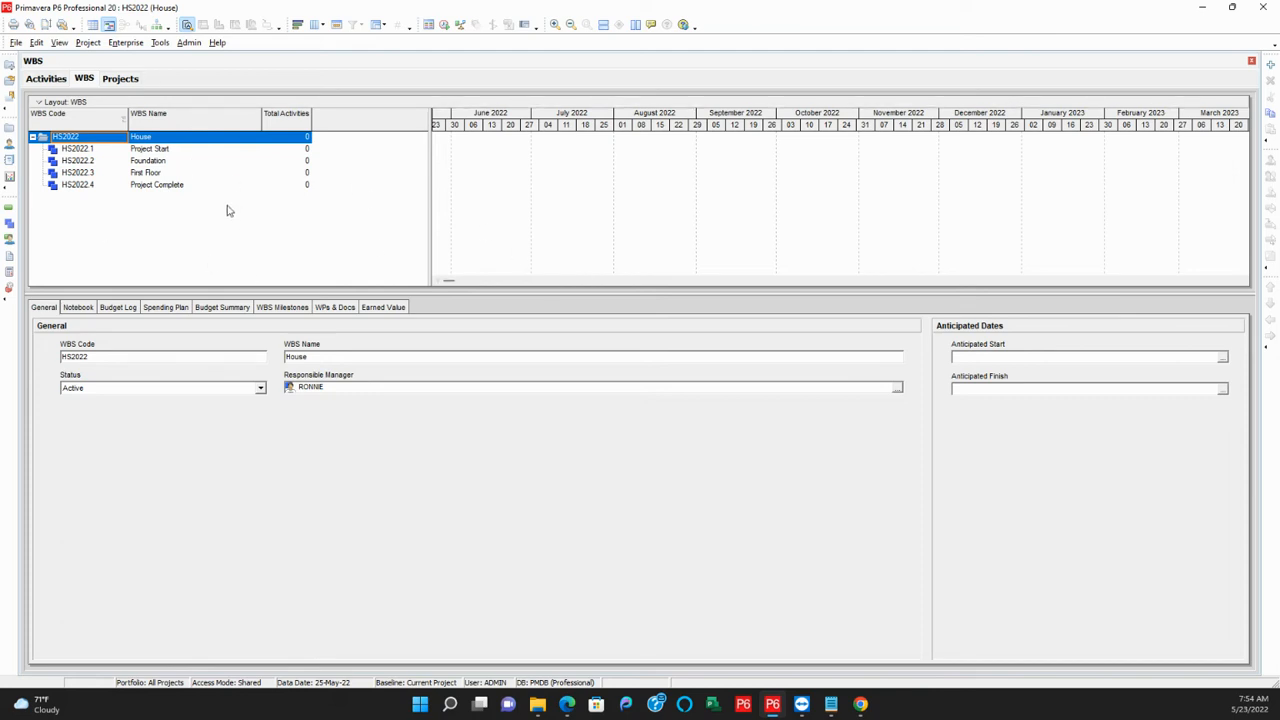
Display the House project's activities, review its WBS bands and refresh the data to update their levels.
click(45, 79)
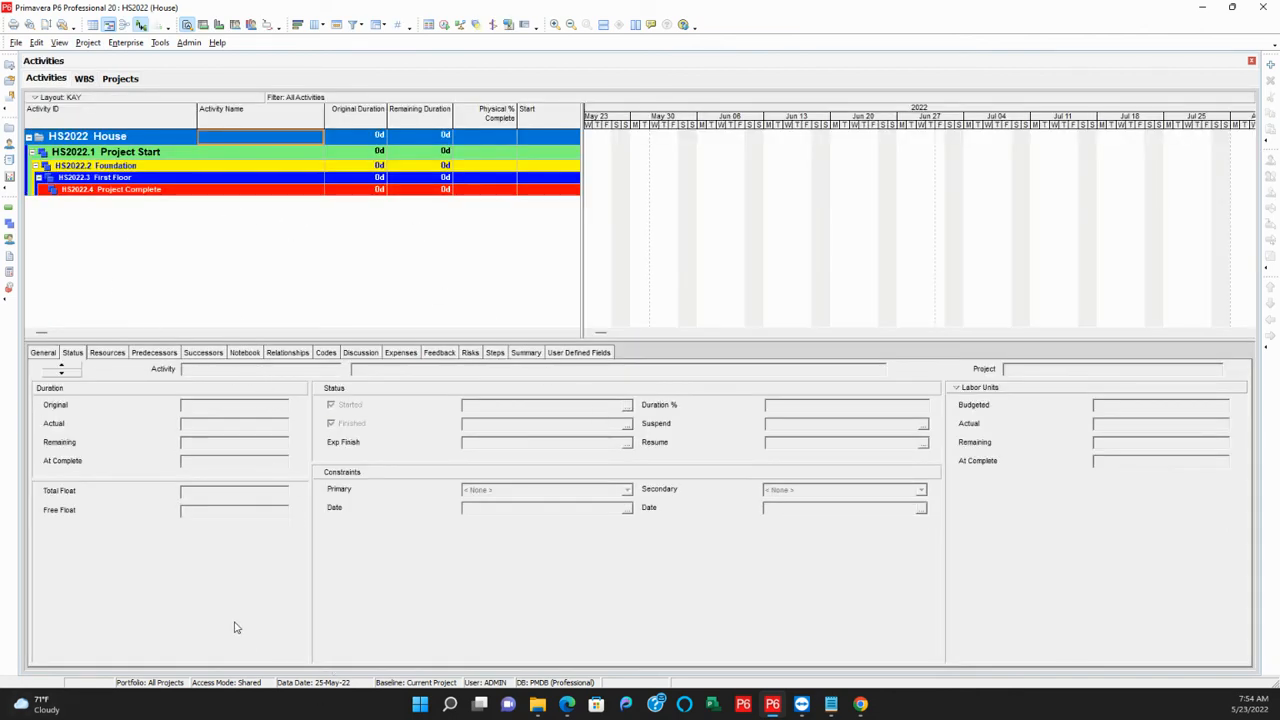
click(127, 155)
click(130, 166)
click(132, 178)
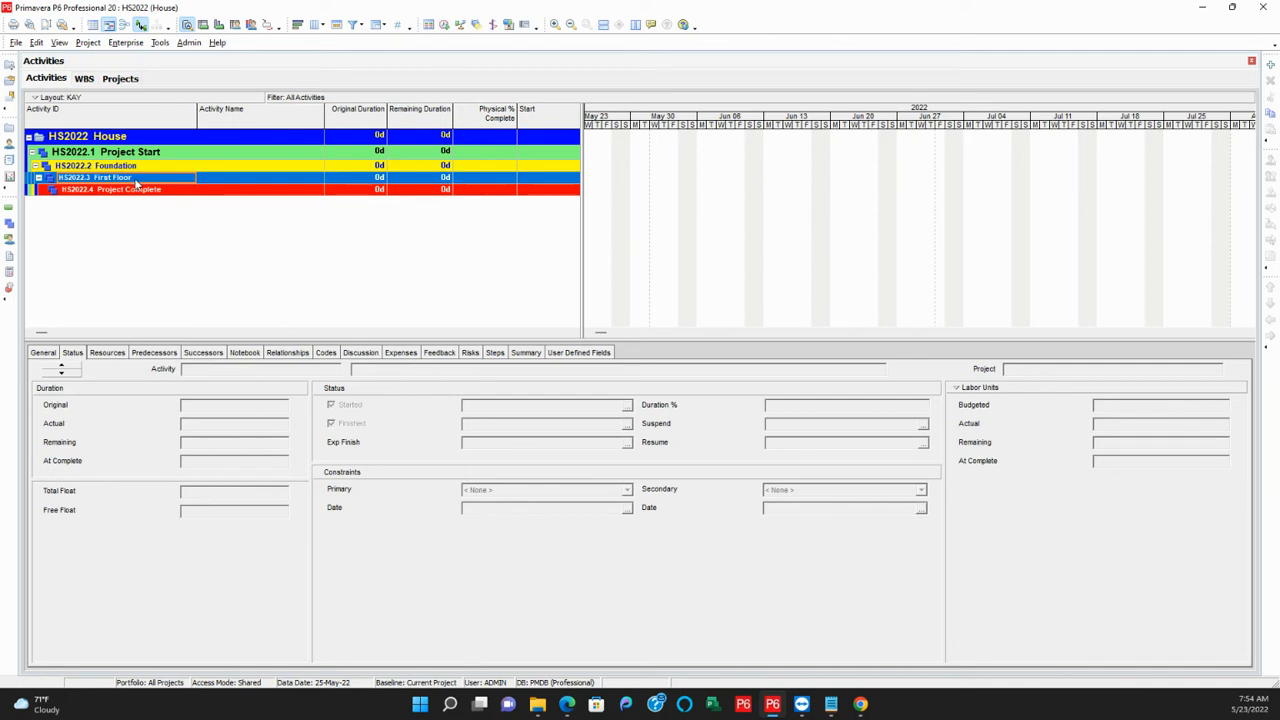
click(138, 190)
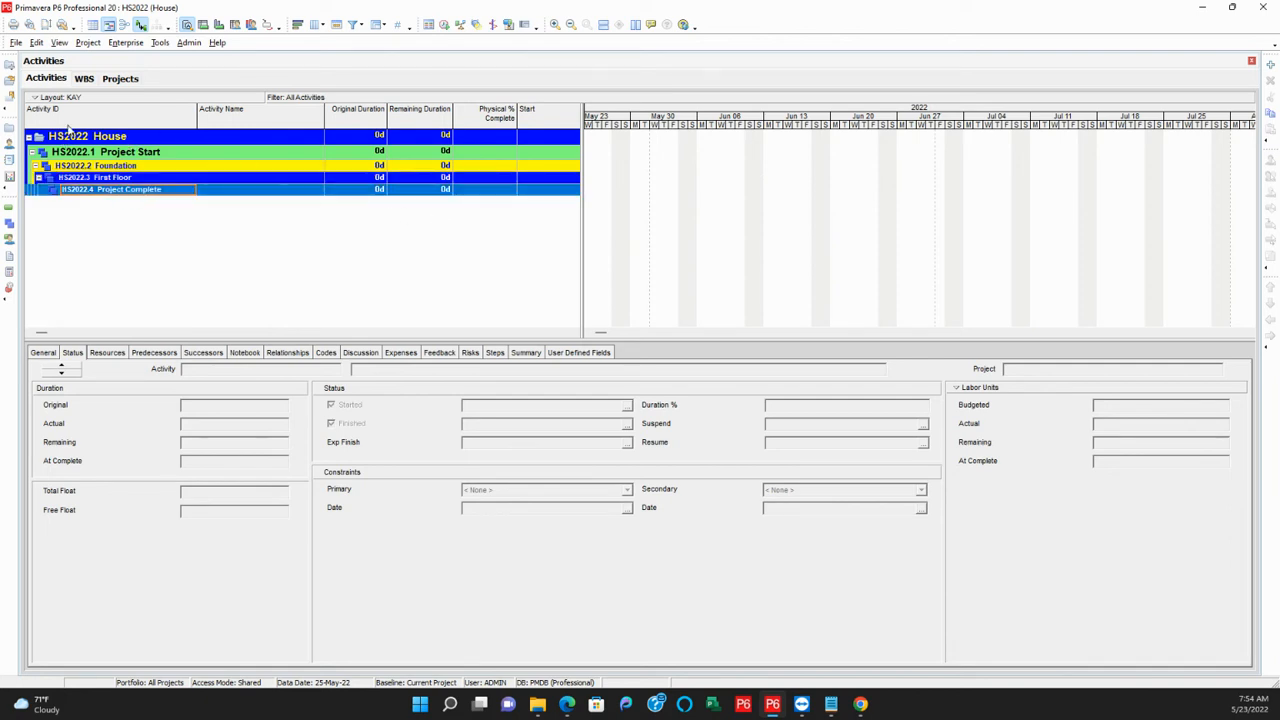
click(123, 154)
click(125, 167)
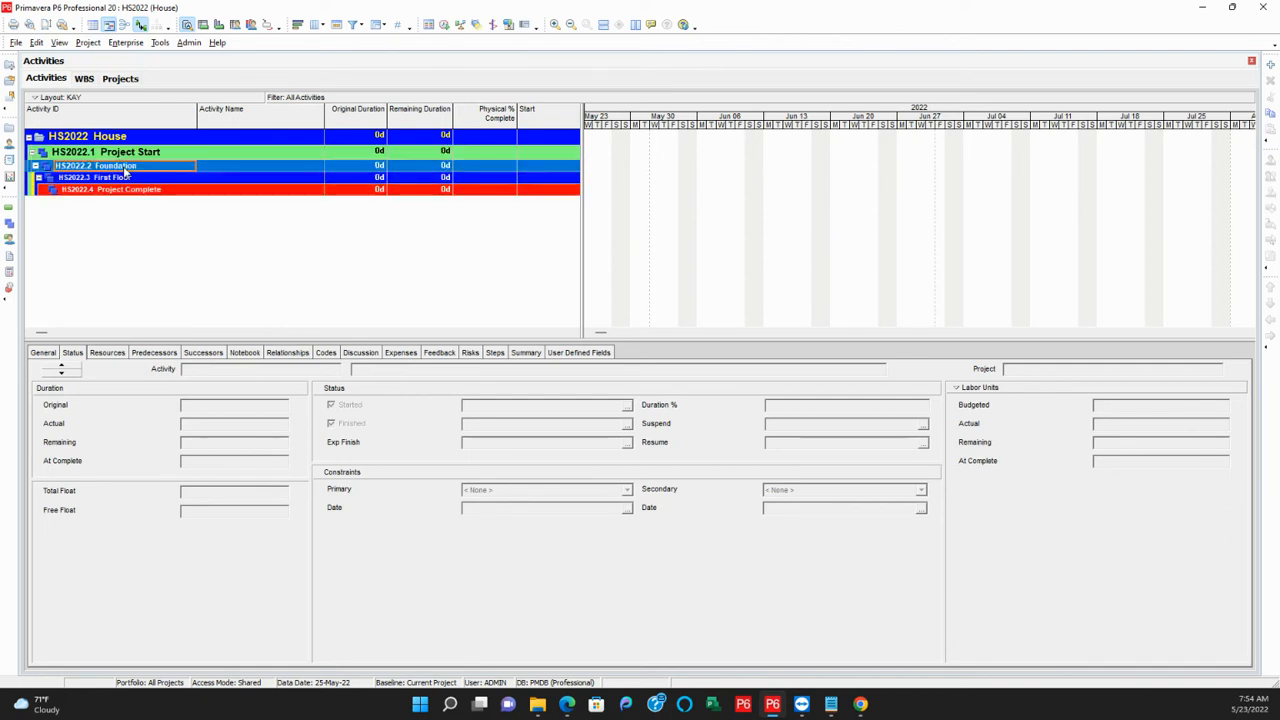
click(126, 179)
click(133, 191)
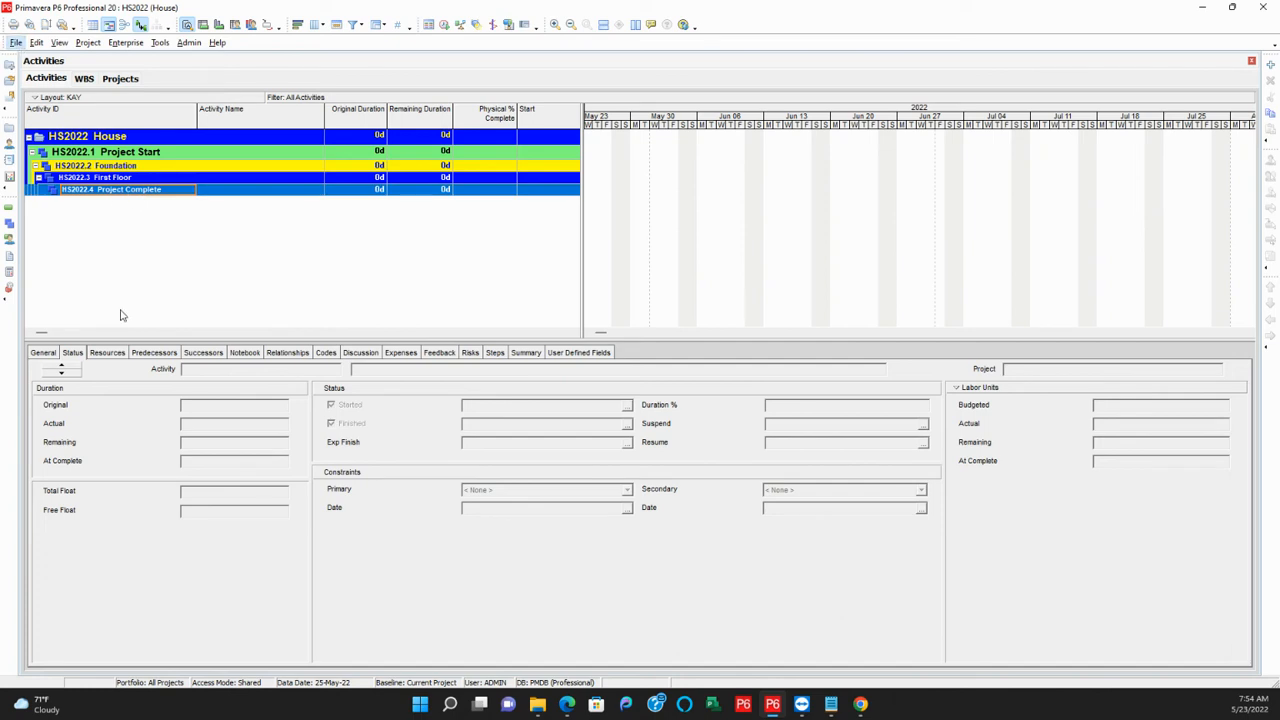
click(16, 43)
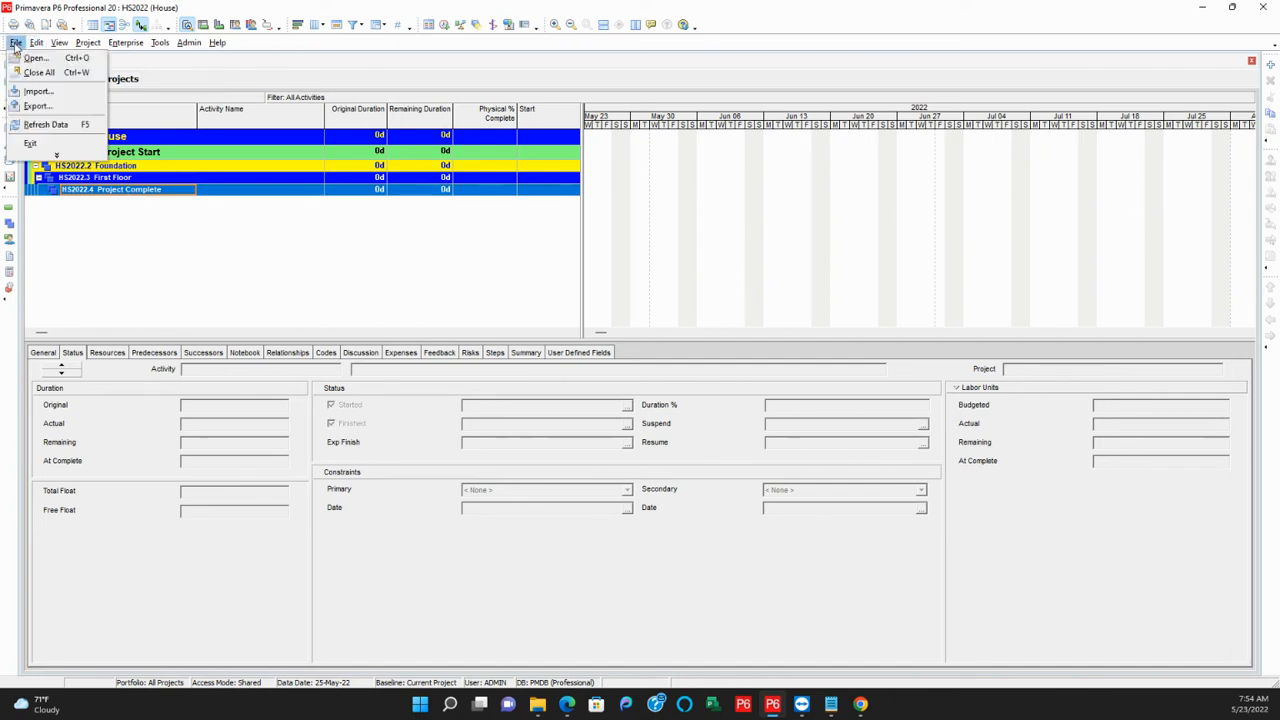
click(46, 124)
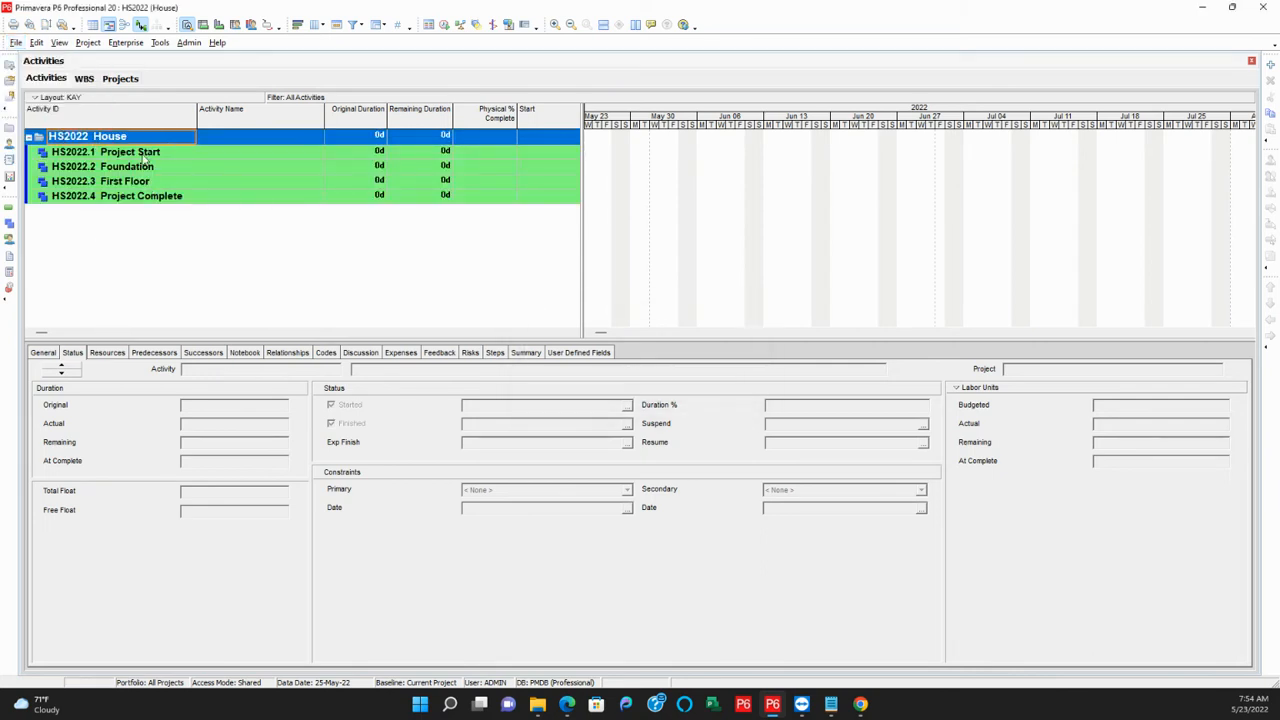
Add one new activity under the Project Start WBS and one under Foundation.
click(143, 154)
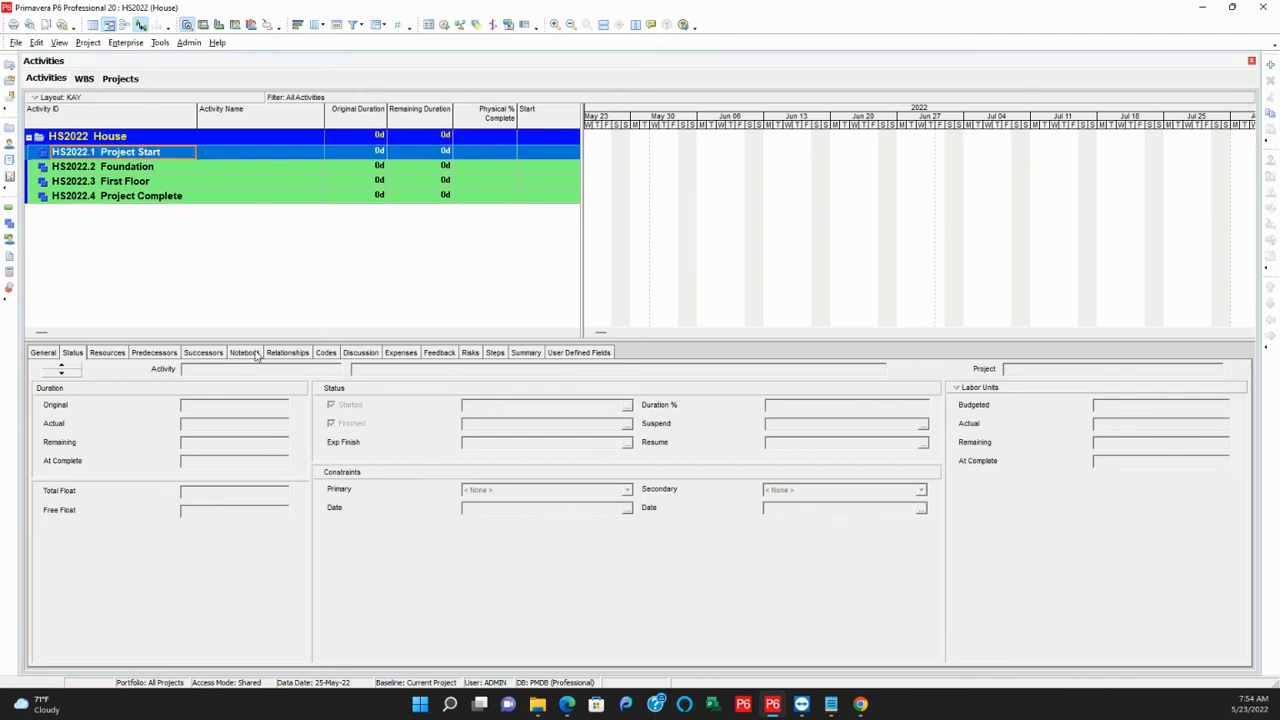
right_click(163, 153)
click(195, 240)
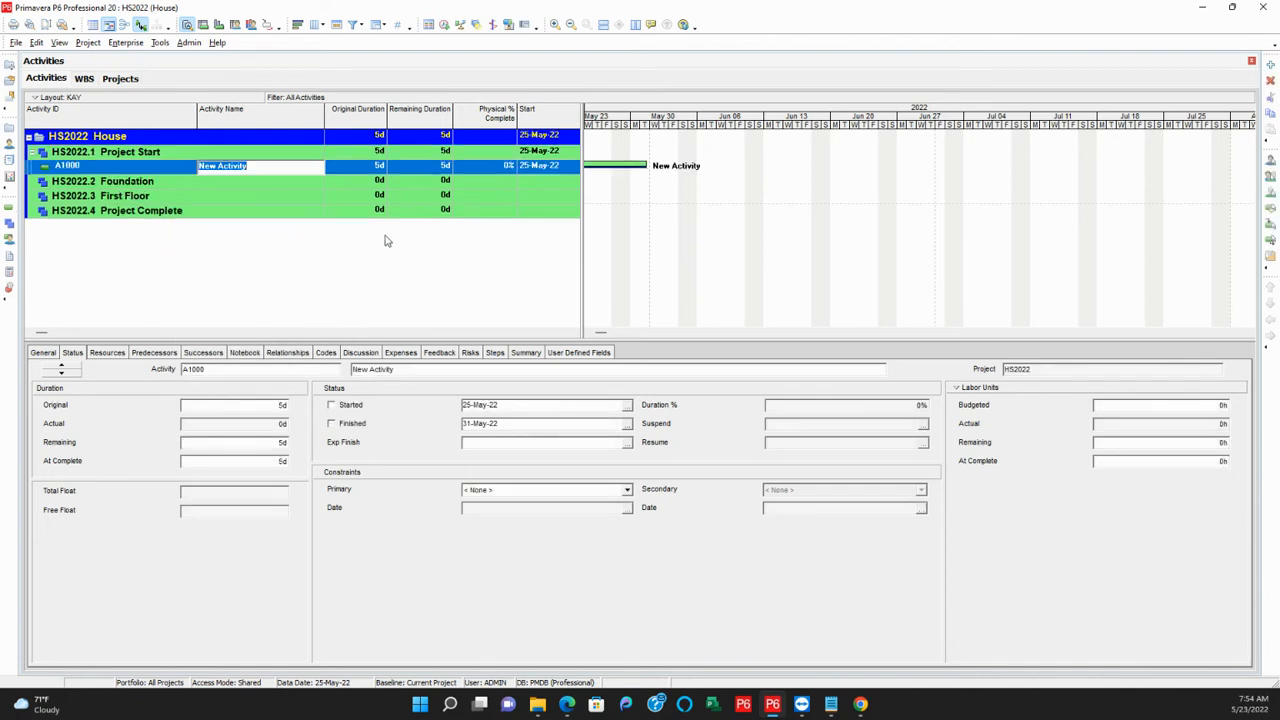
click(214, 186)
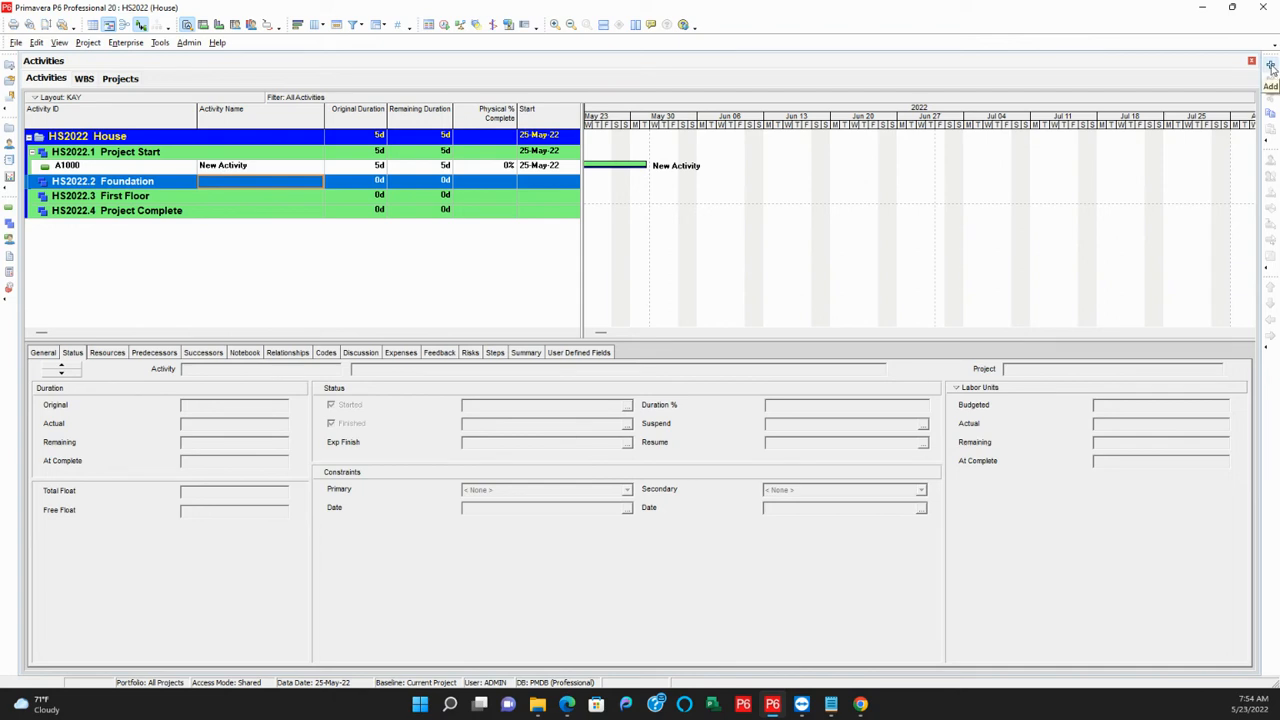
click(1271, 66)
Name the Project Start activity Start and the Foundation activity Excavation.
click(222, 166)
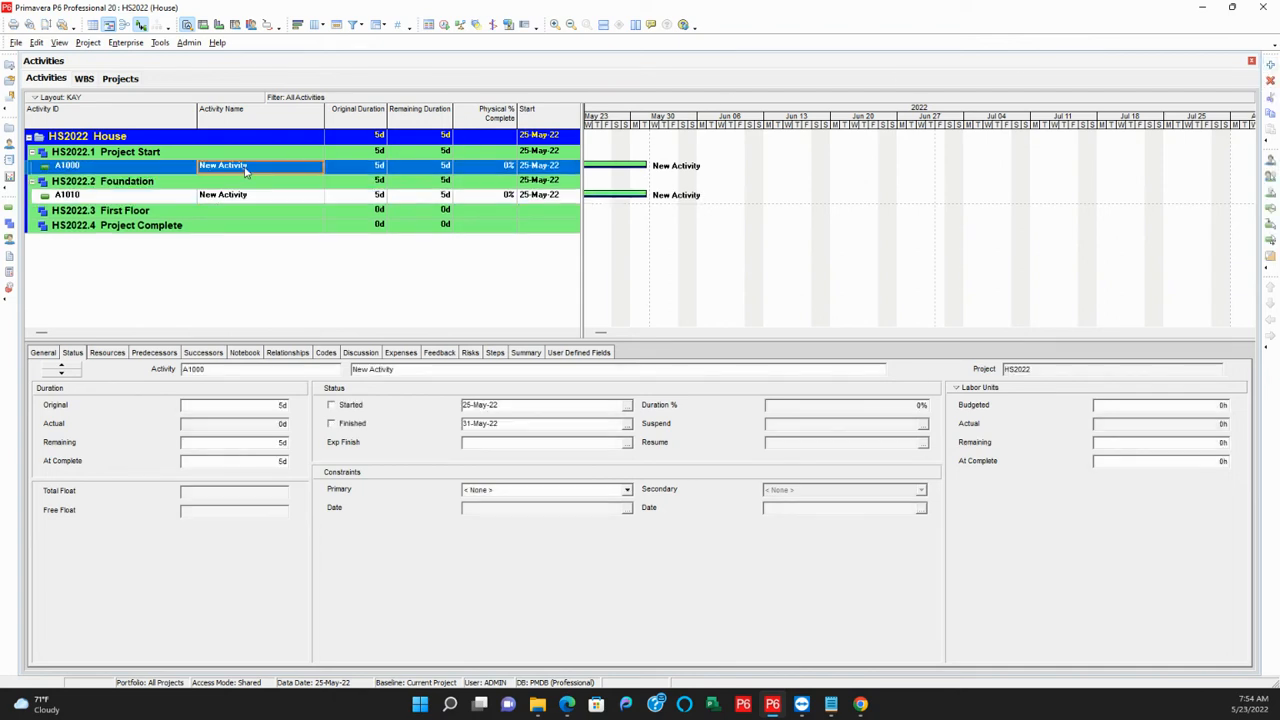
click(222, 166)
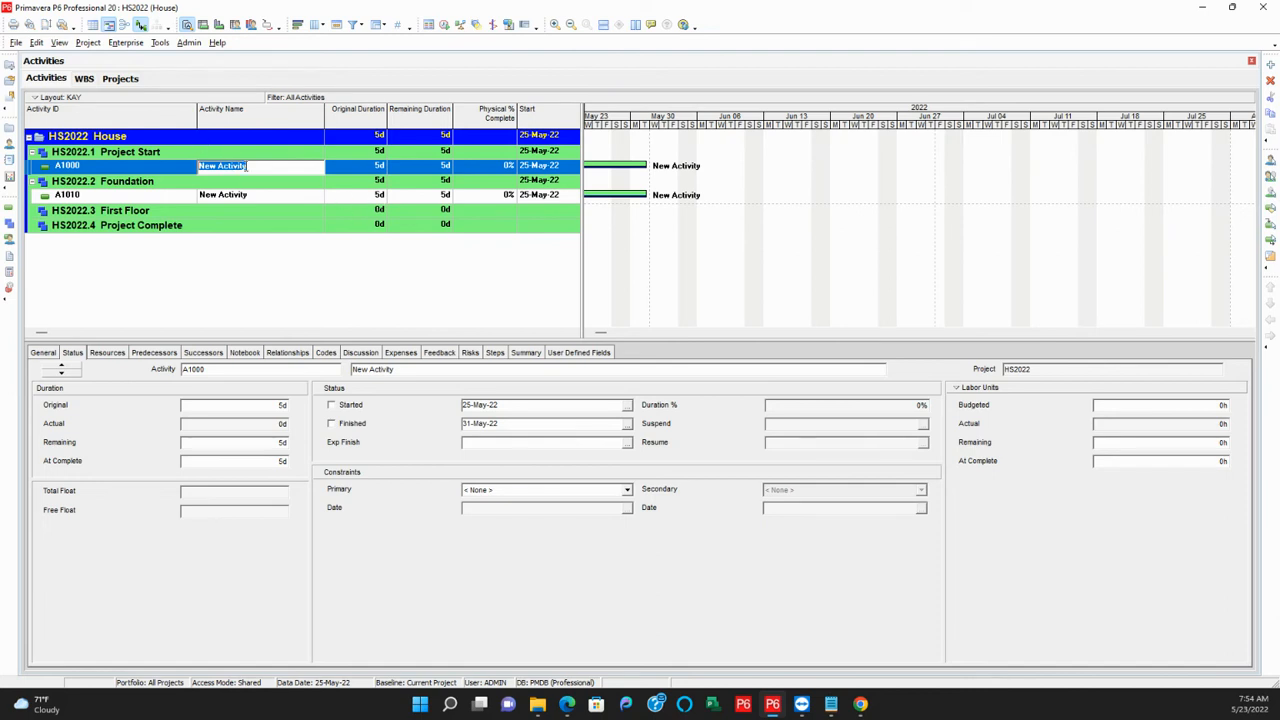
text(Start)
click(243, 197)
click(243, 197)
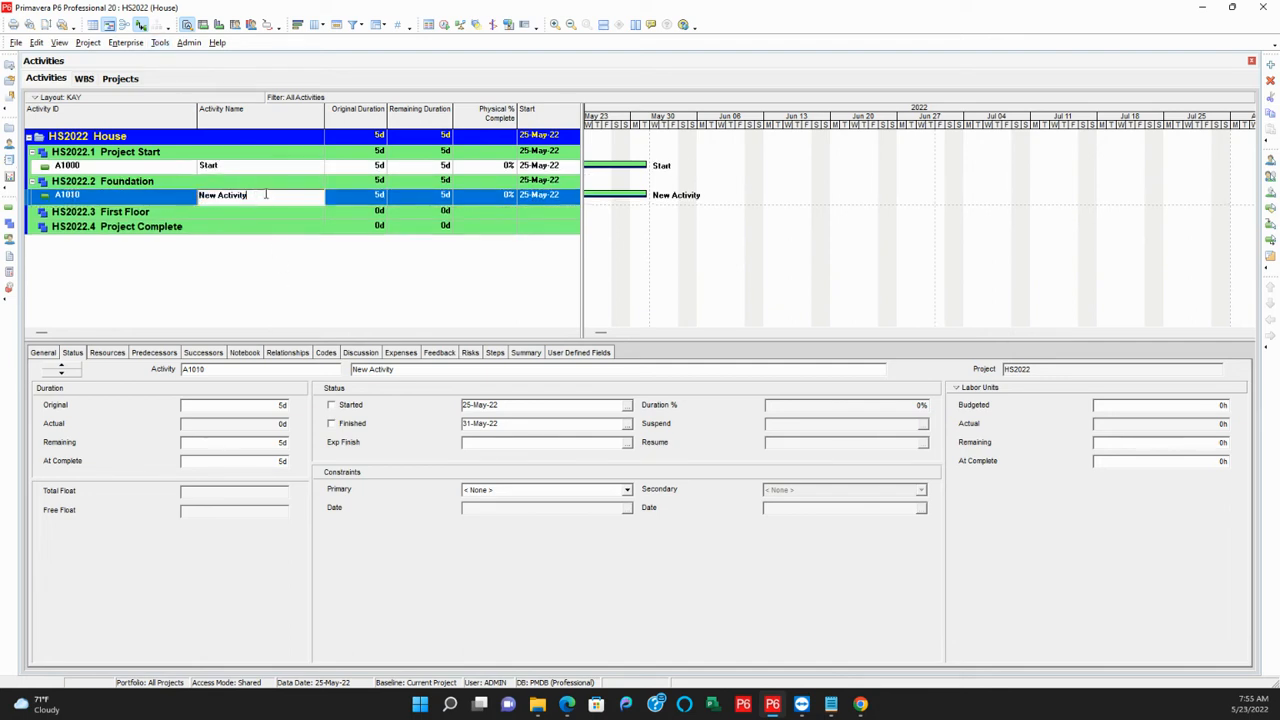
text(E)
text(xcavation)
key(Return)
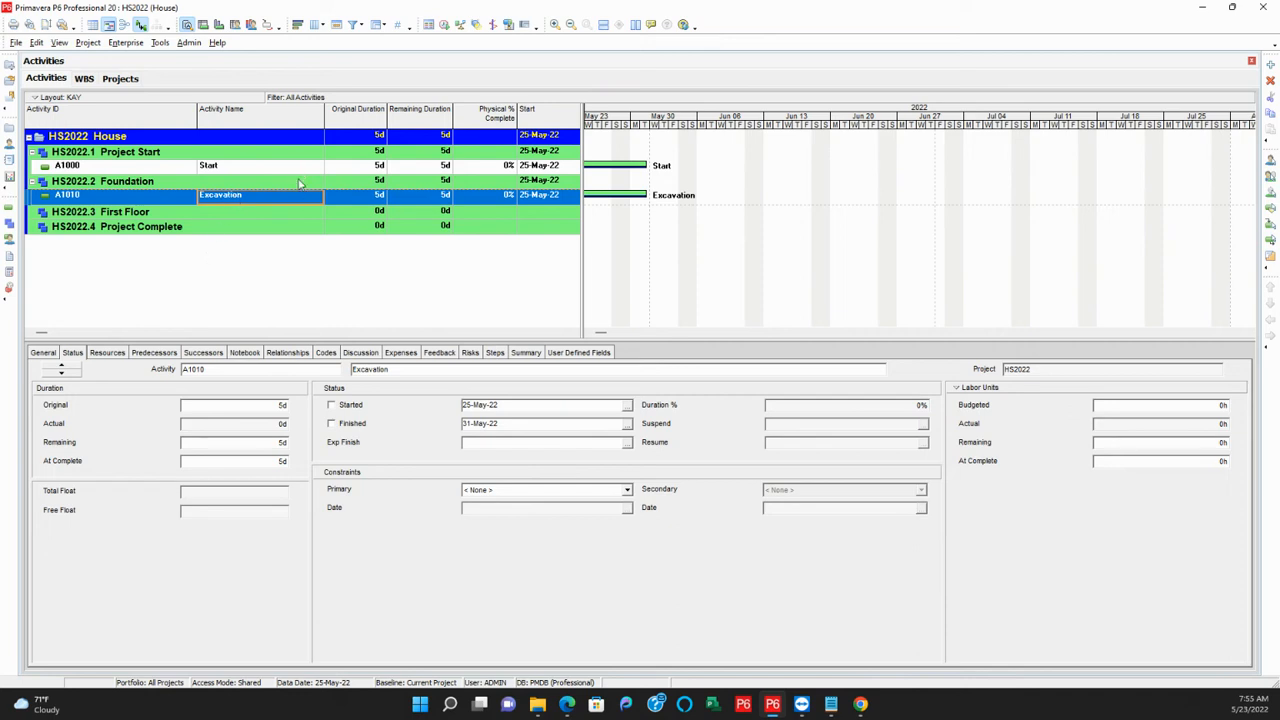
Add a second activity under Foundation and name it Pour Concreate.
click(1270, 64)
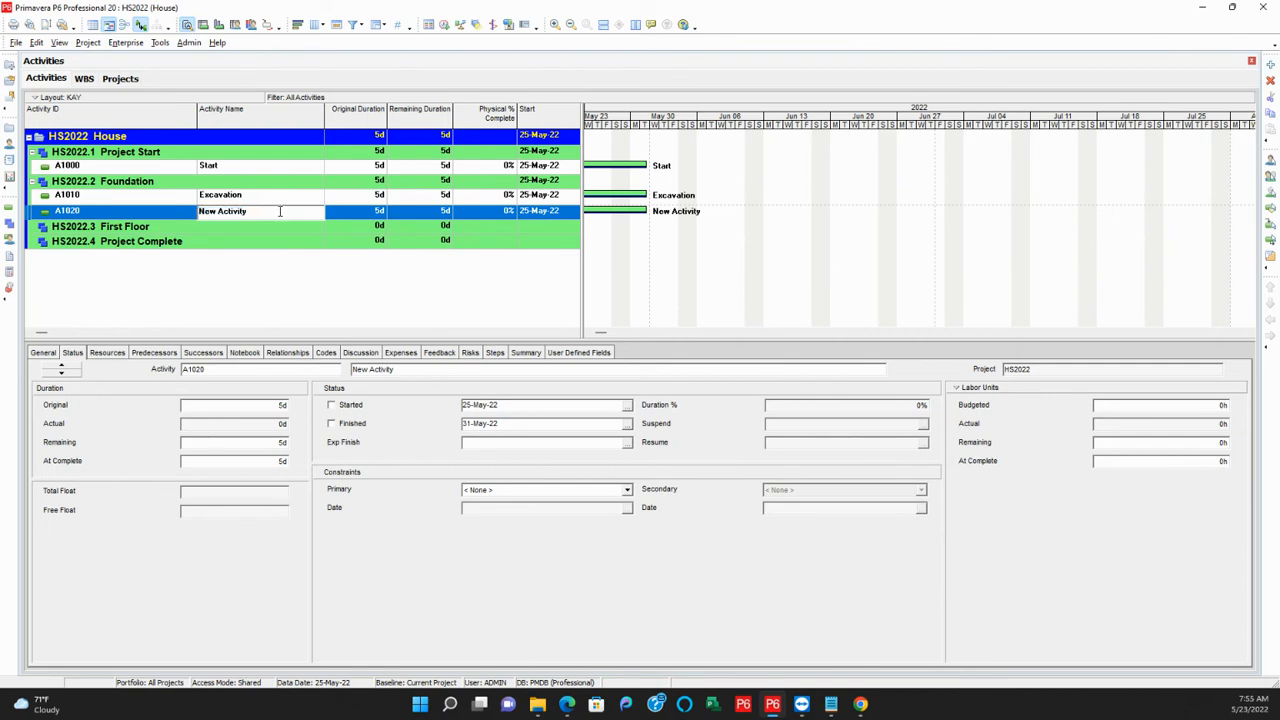
text(Po)
text(ur Concreate)
key(Up)
click(243, 214)
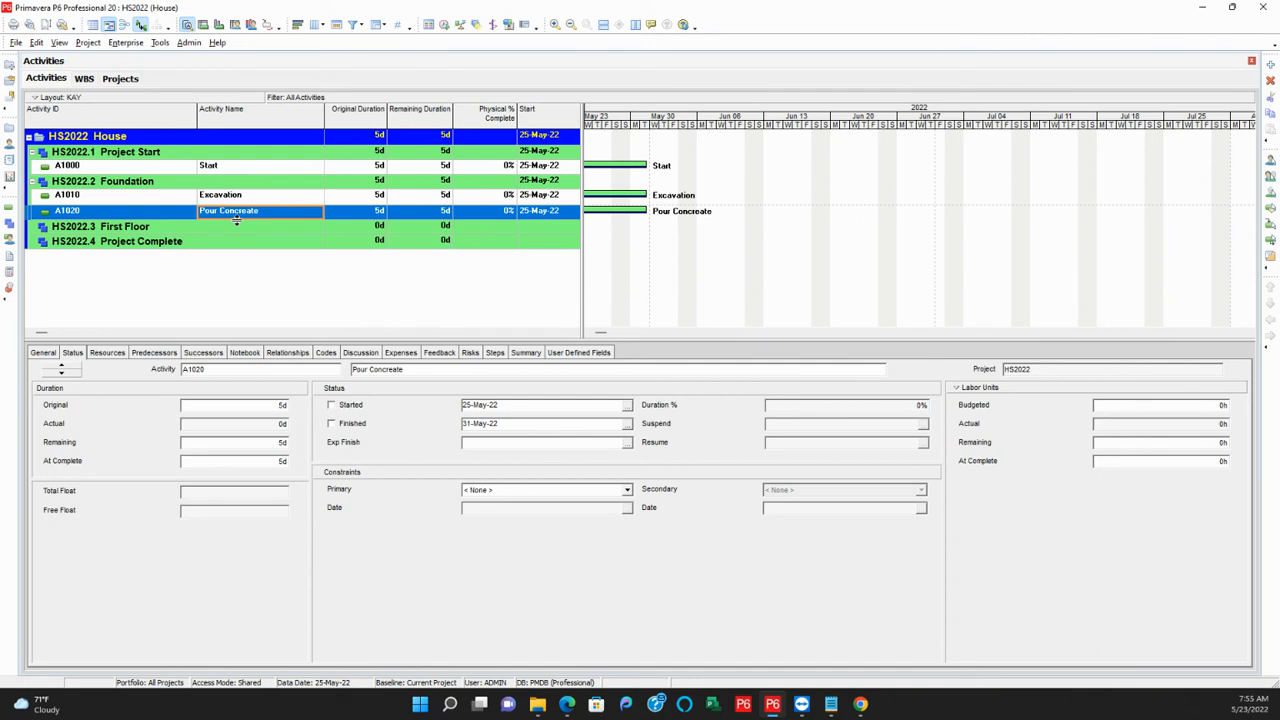
Add four new activities under the First Floor WBS element.
right_click(242, 230)
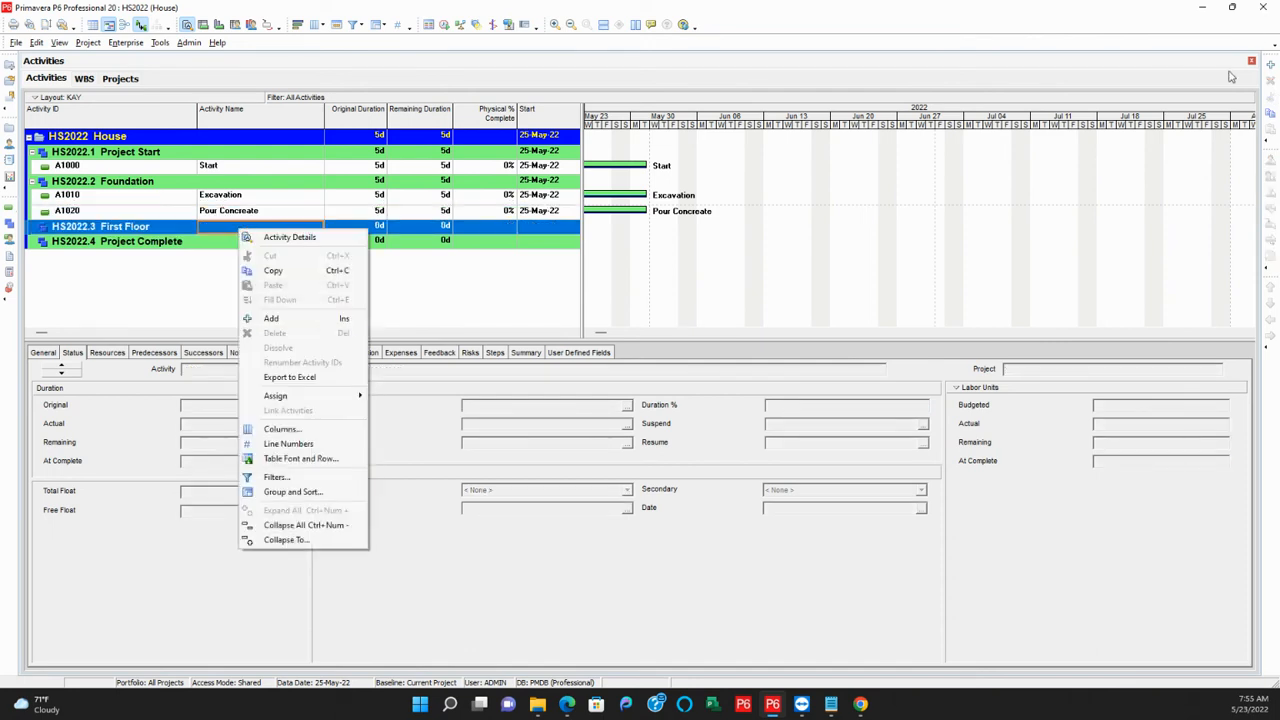
click(1271, 65)
click(1271, 65)
click(1271, 65)
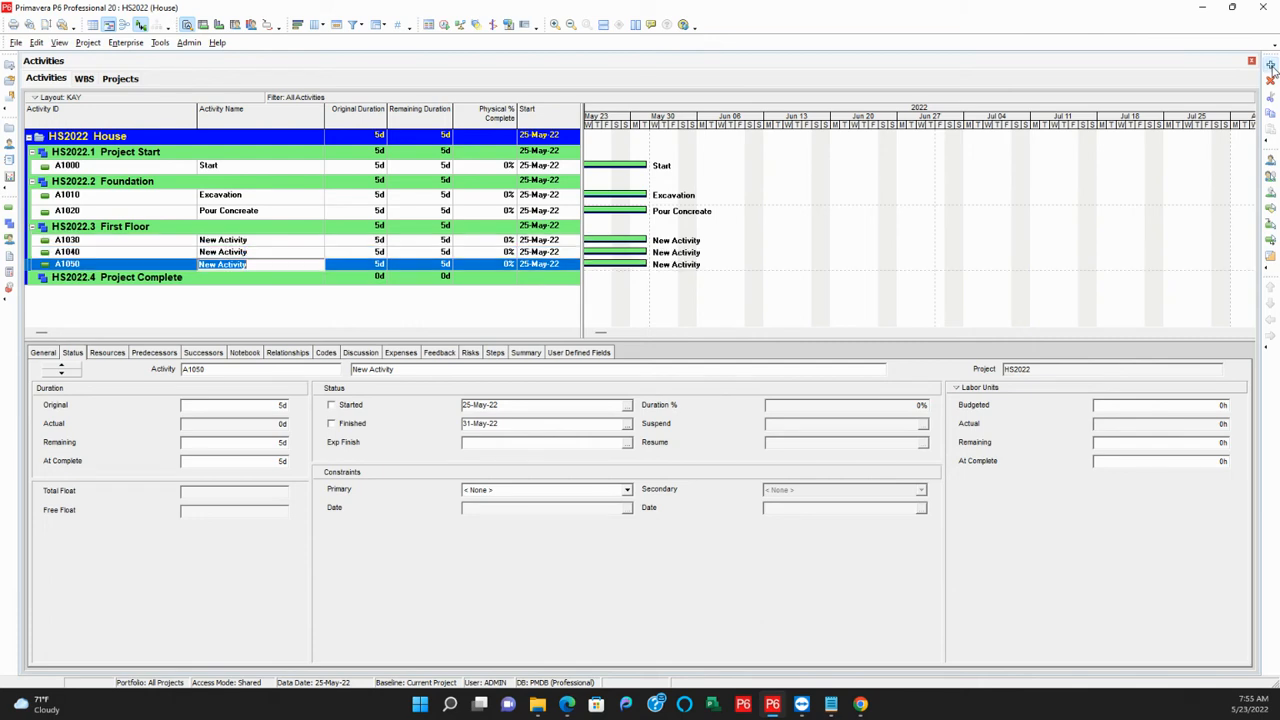
click(1271, 65)
Name the first First Floor activity Layblock and the second one Form Works.
click(275, 240)
click(275, 240)
text(Layblock)
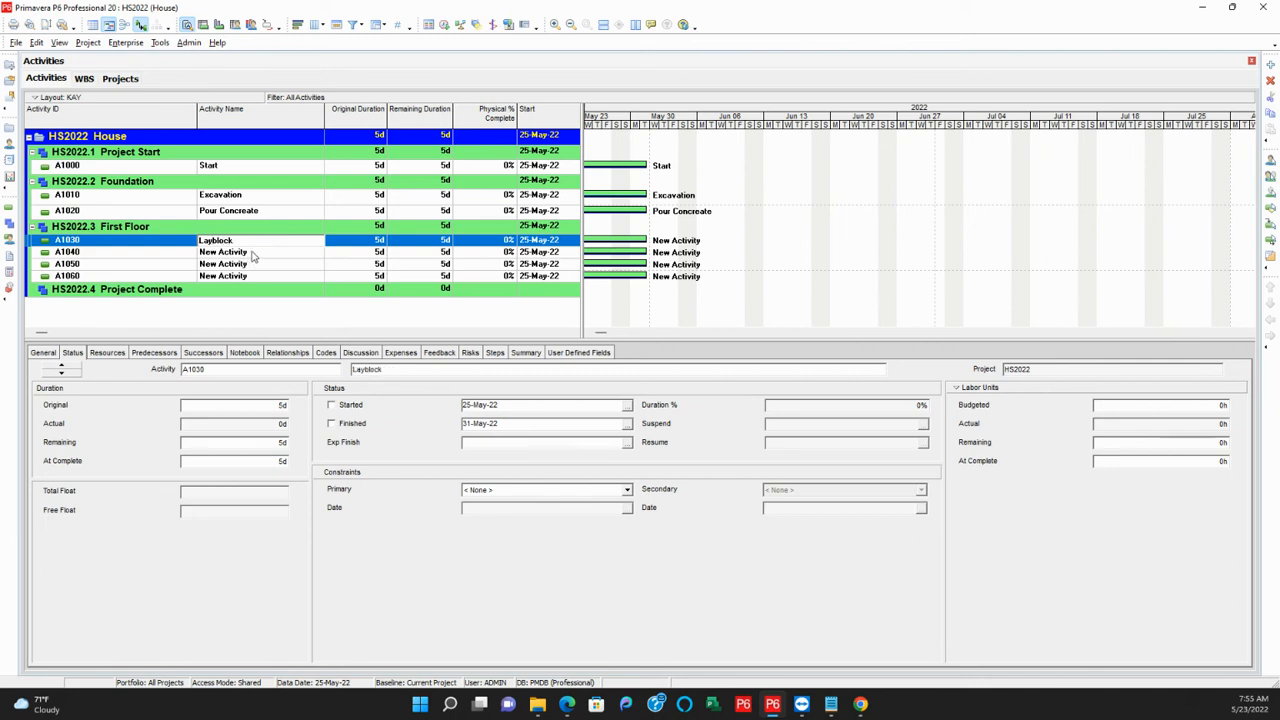
click(252, 252)
click(252, 252)
text(F)
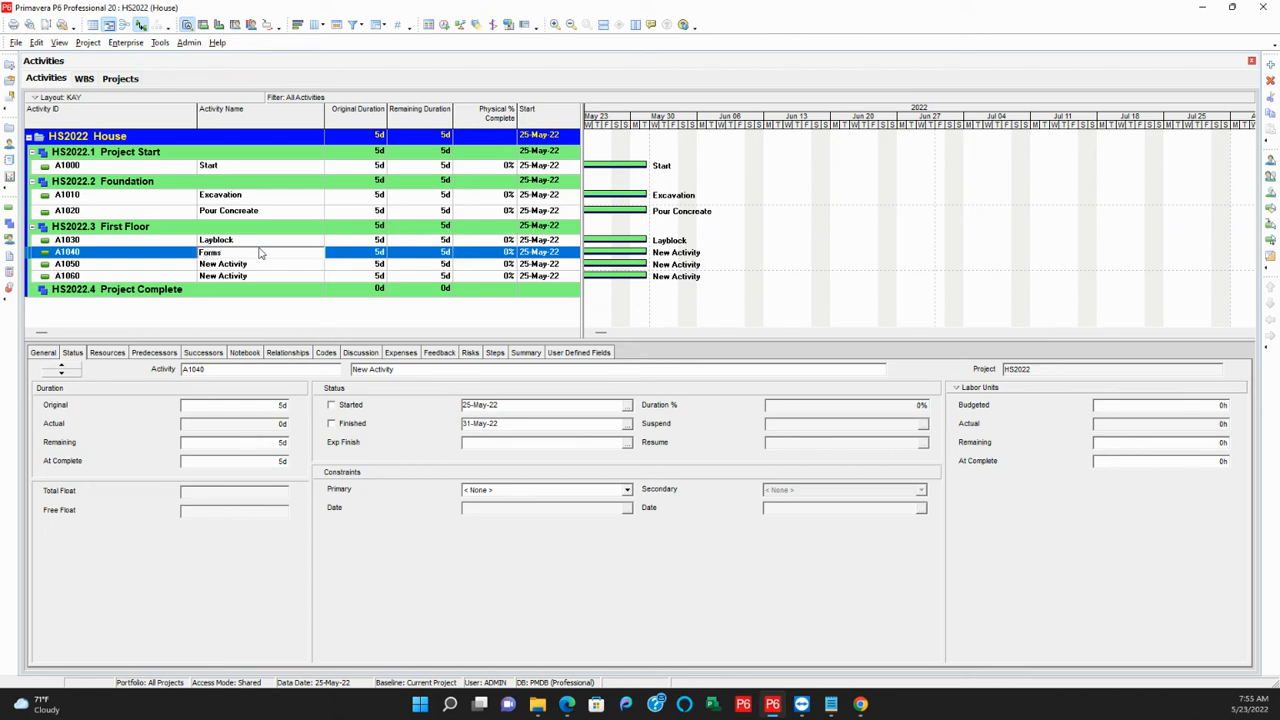
text(orm Work)
Name the third First Floor activity Electrical works and the fourth one Windows.
click(250, 265)
click(251, 267)
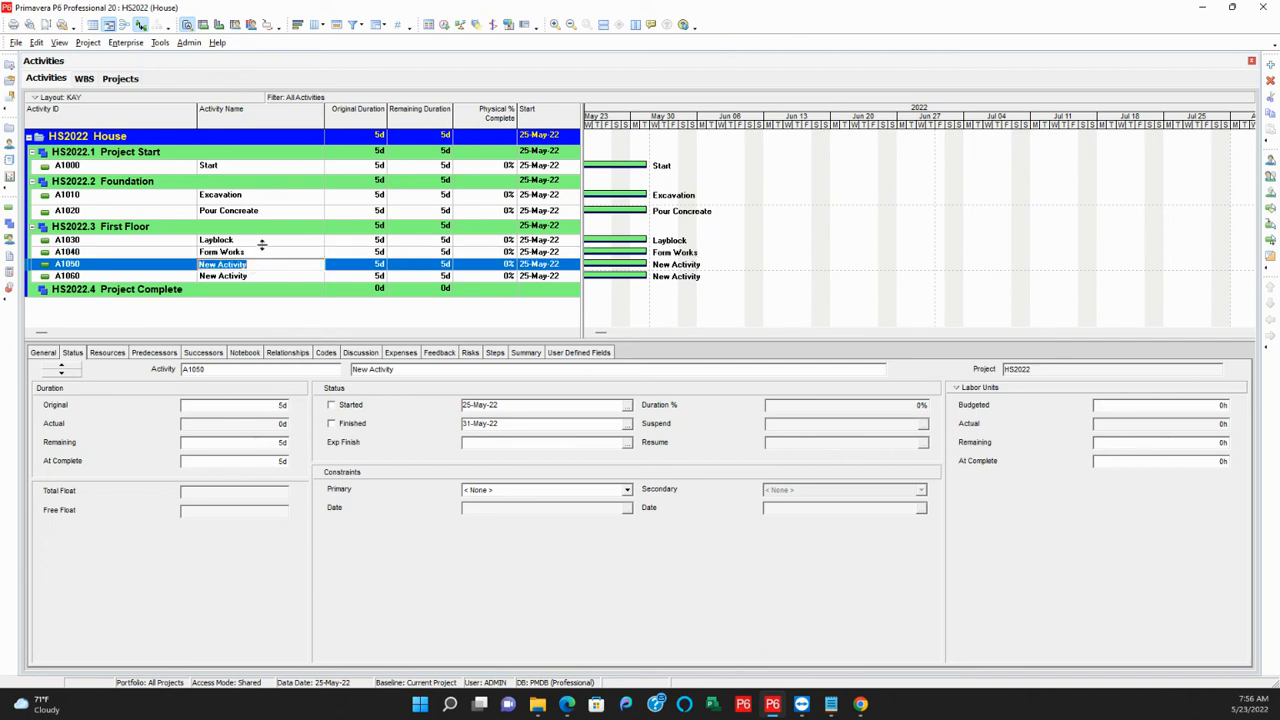
text(E)
text(lectrical works)
click(264, 276)
text(Windo)
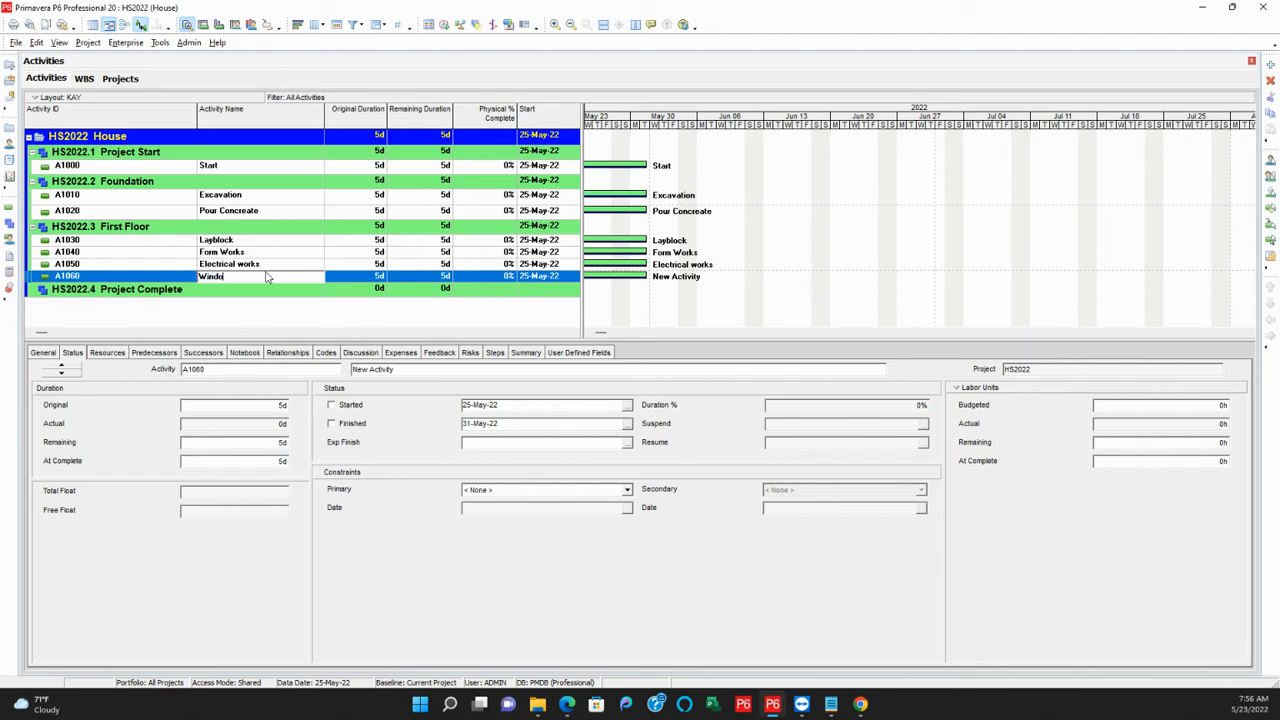
text(ws)
Add an activity under the Project Complete WBS element and name it Project Finish.
click(243, 291)
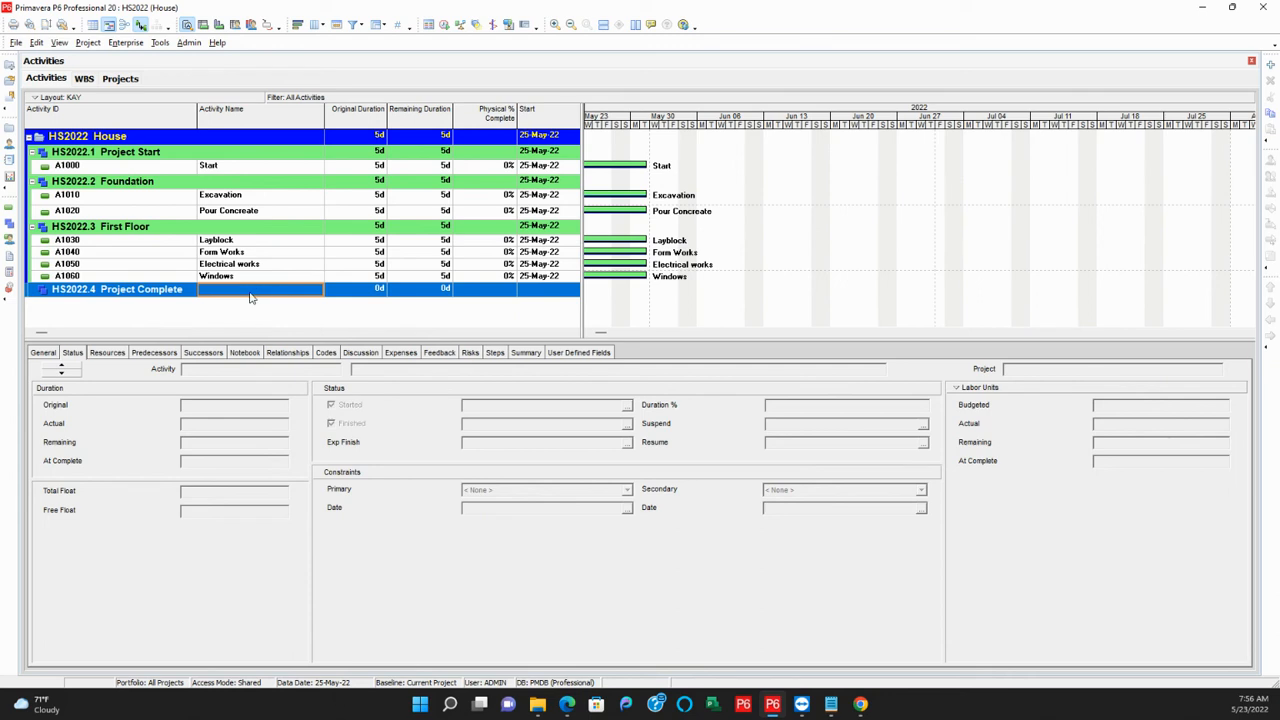
right_click(250, 295)
click(280, 378)
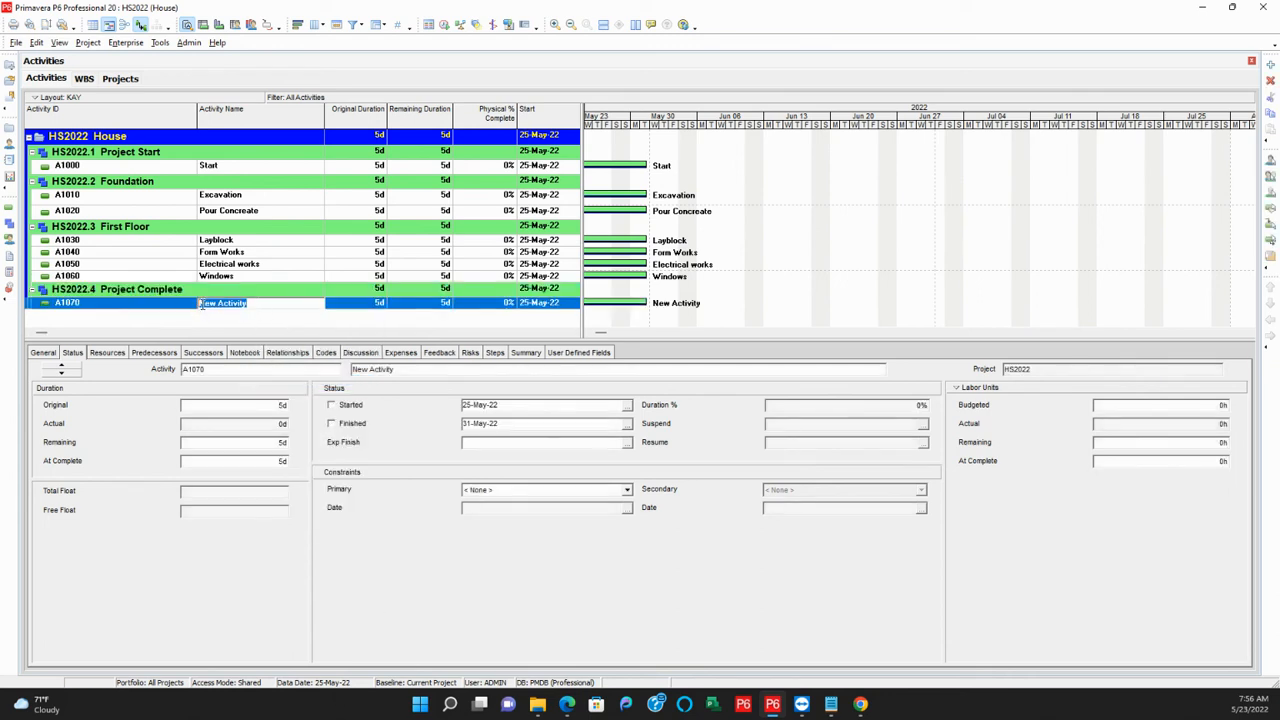
text(Project Finish)
click(258, 253)
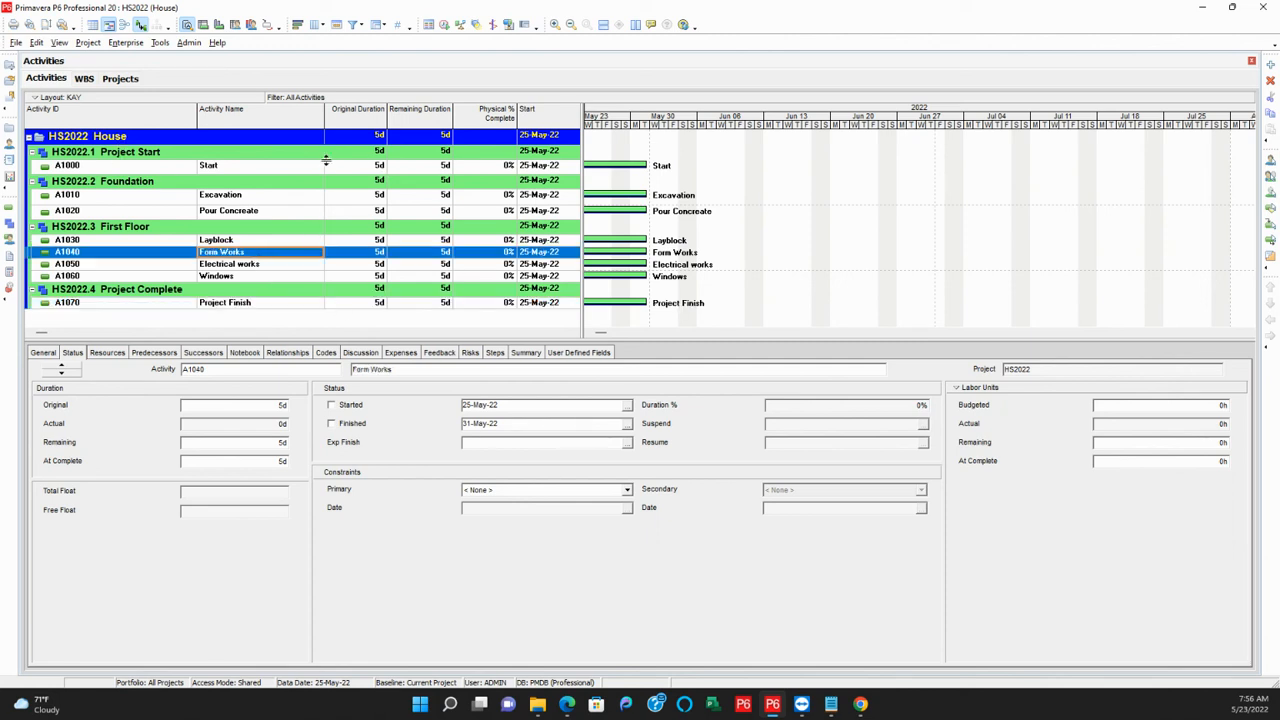
click(217, 167)
click(228, 195)
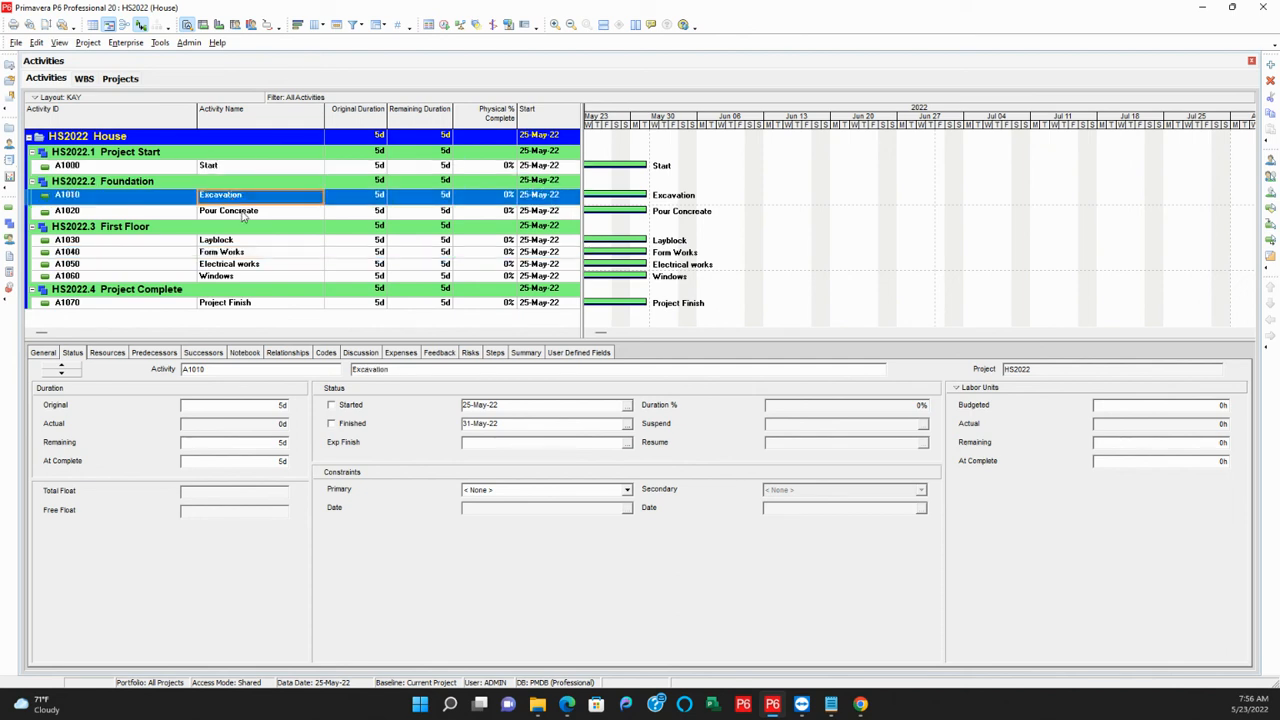
click(244, 212)
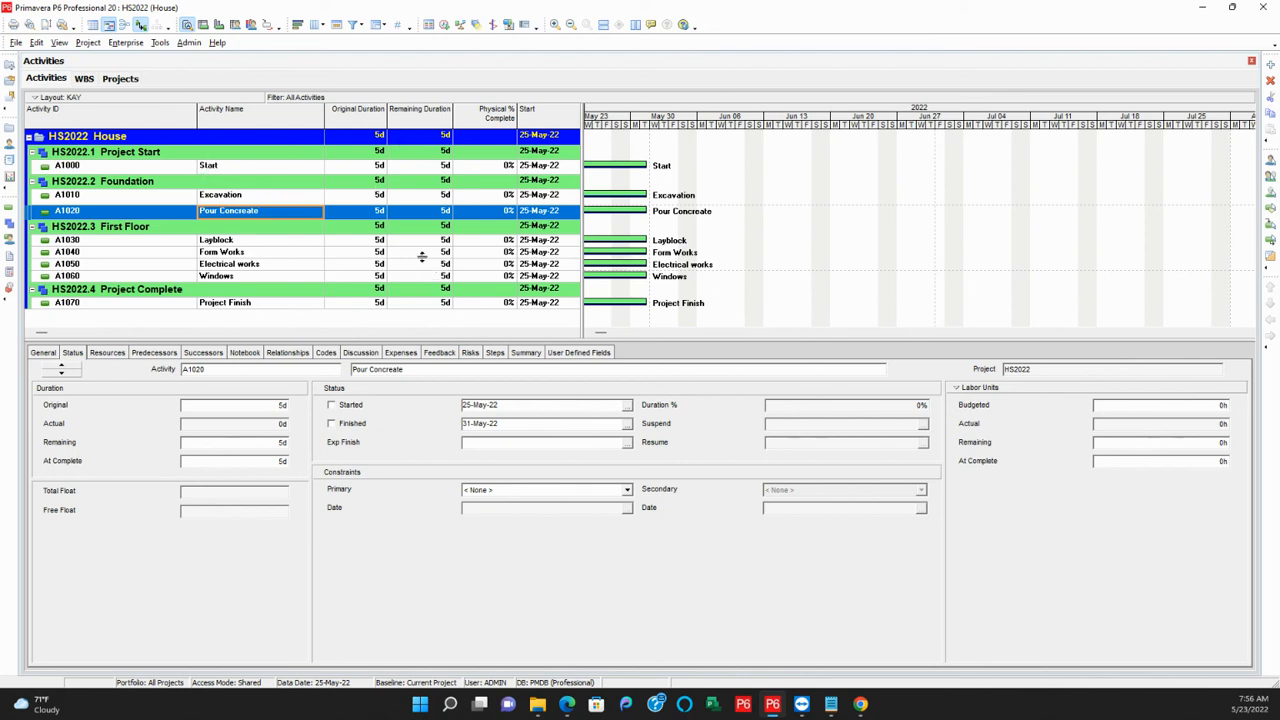
Link all activities in sequence, from Start in Project Start through Project Finish in Project Complete.
click(230, 168)
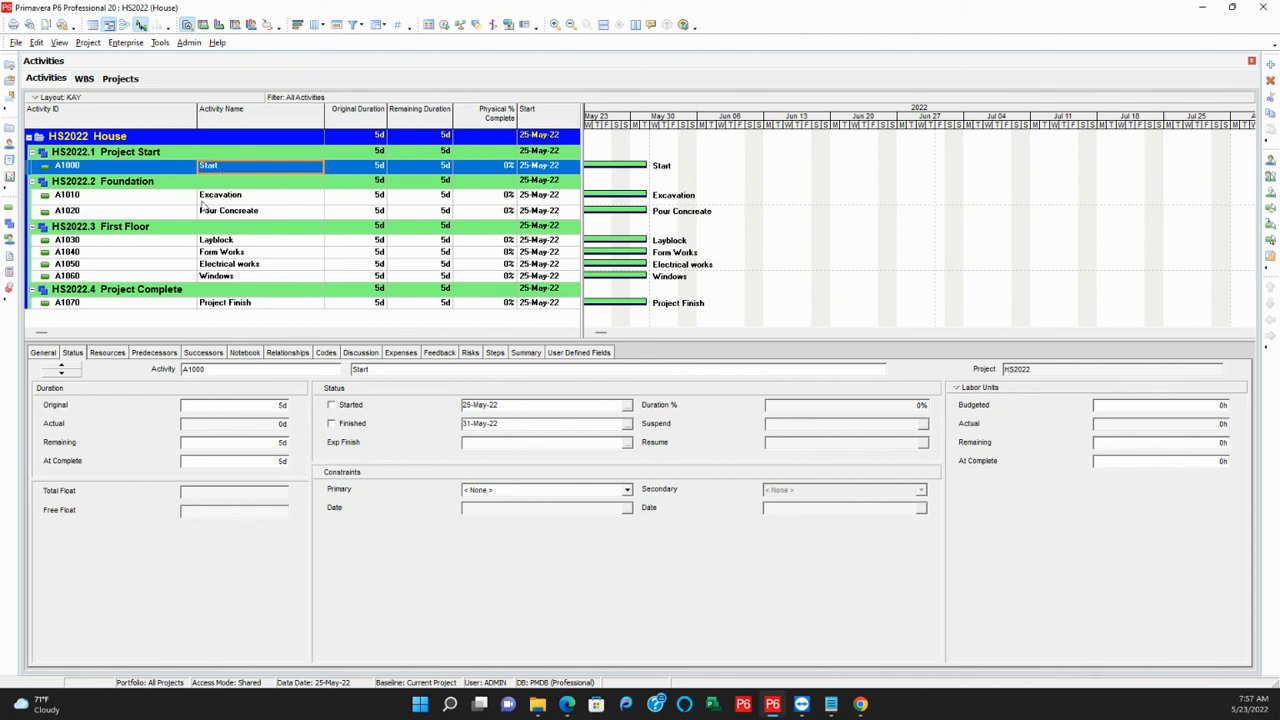
shift+click(238, 303)
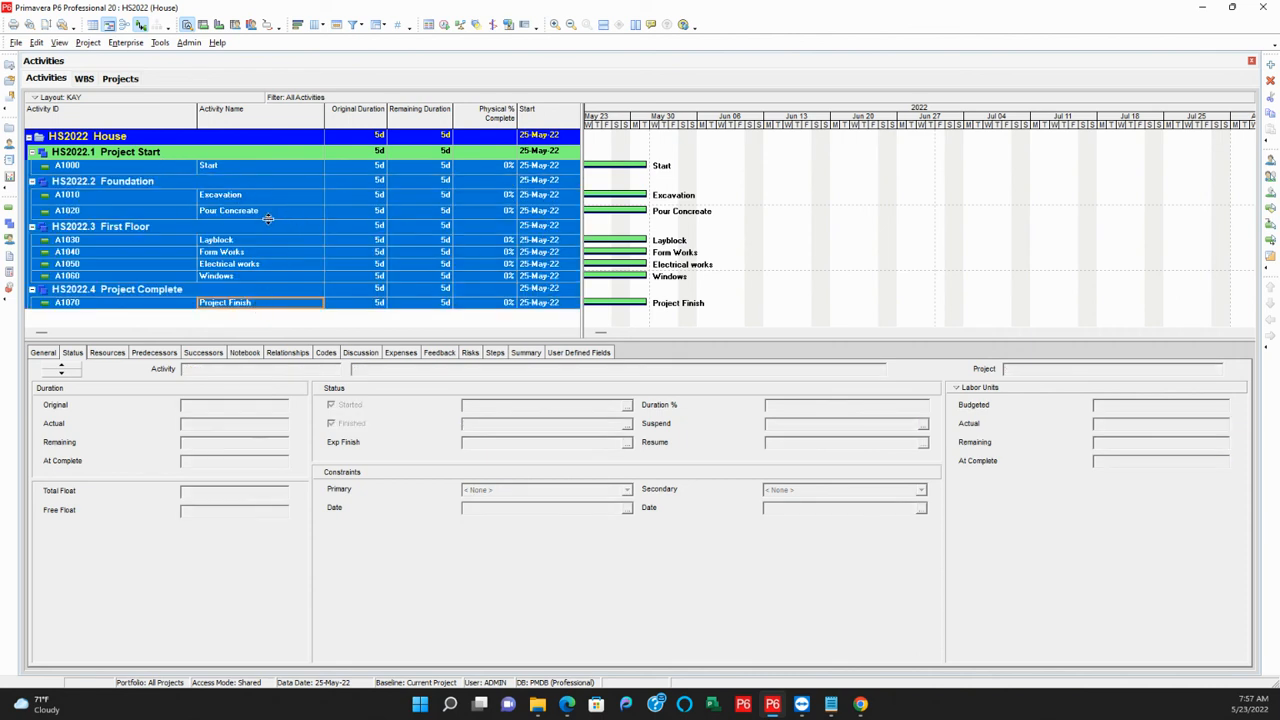
right_click(274, 182)
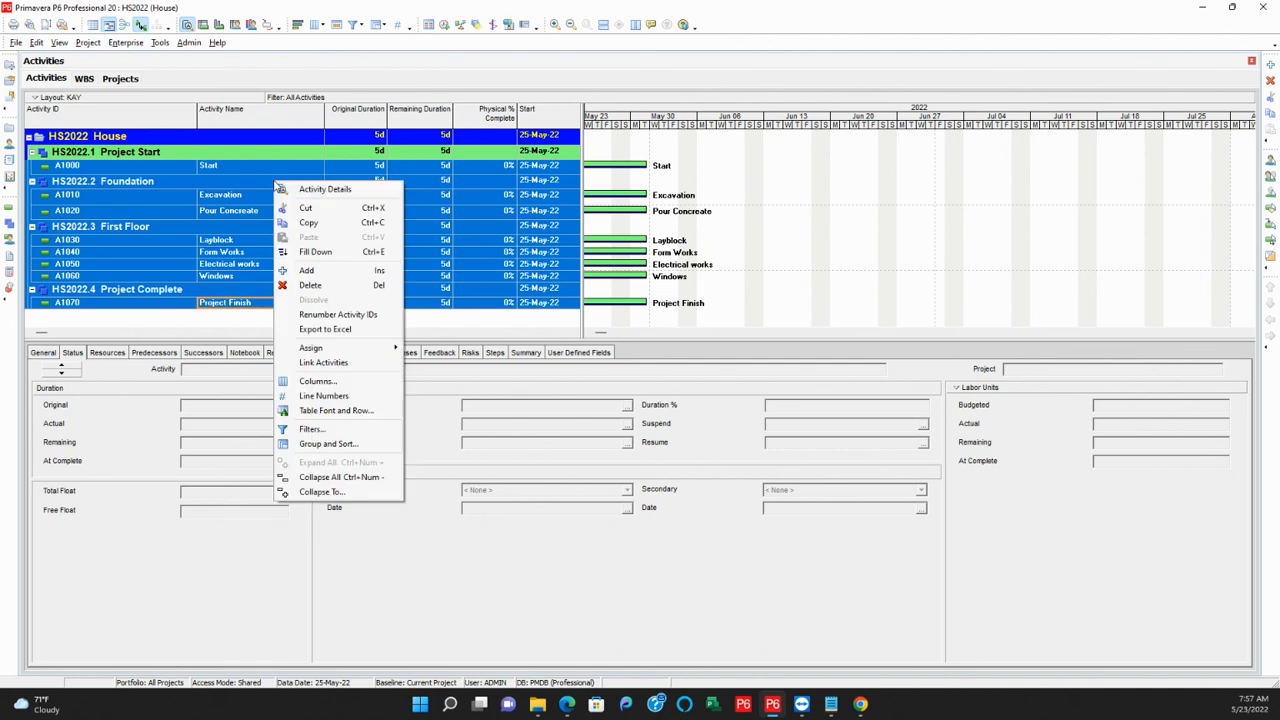
click(334, 368)
click(685, 180)
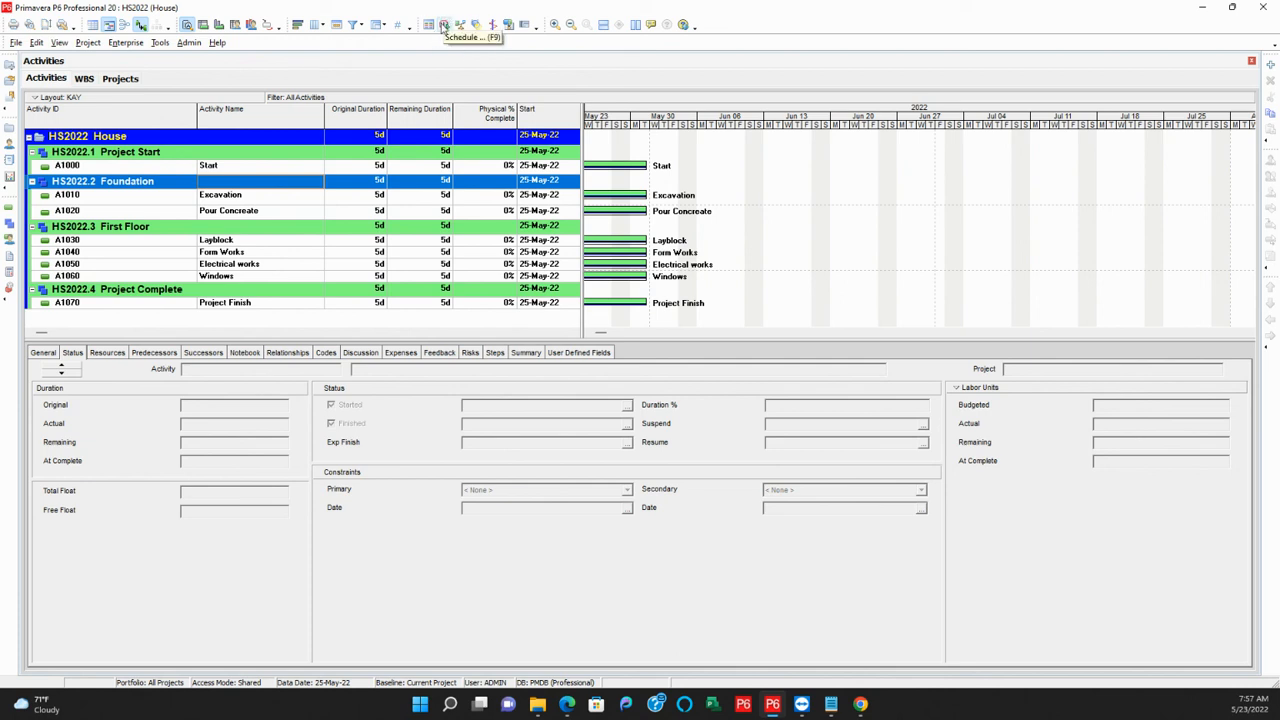
Schedule the House project using its own data date, and widen the activity table to show the Finish and Activity Status columns.
click(445, 27)
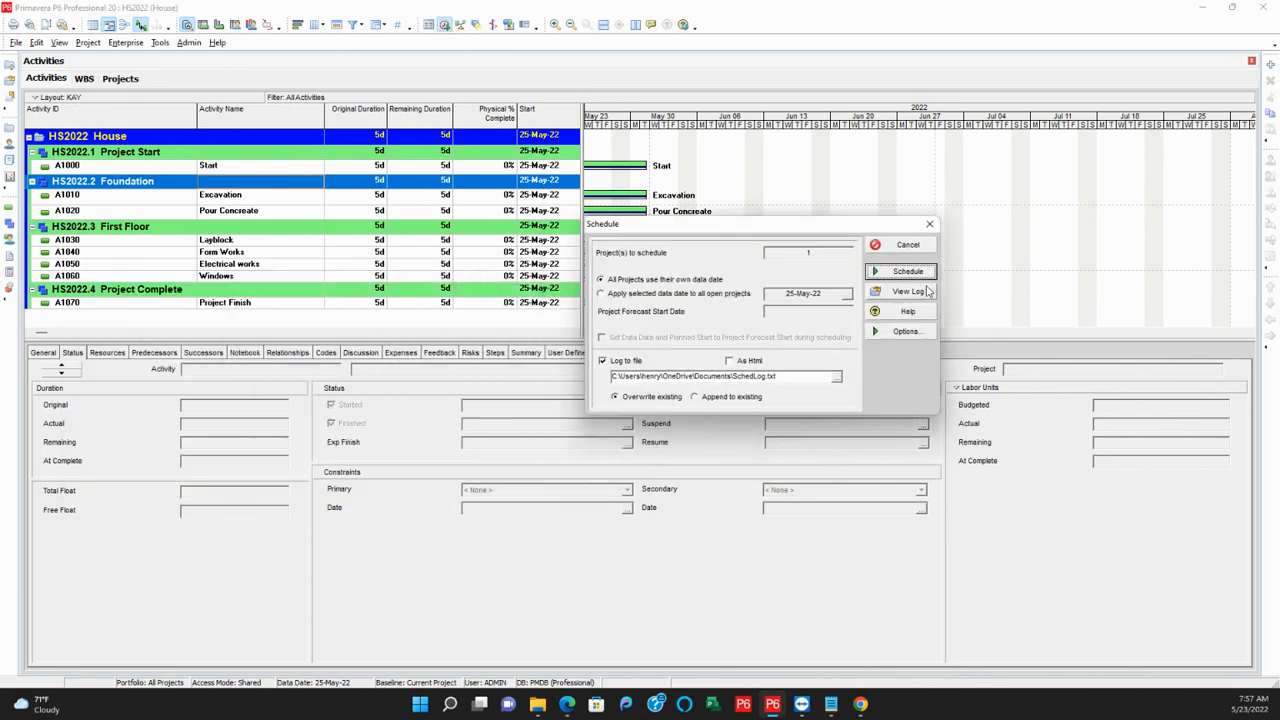
click(908, 273)
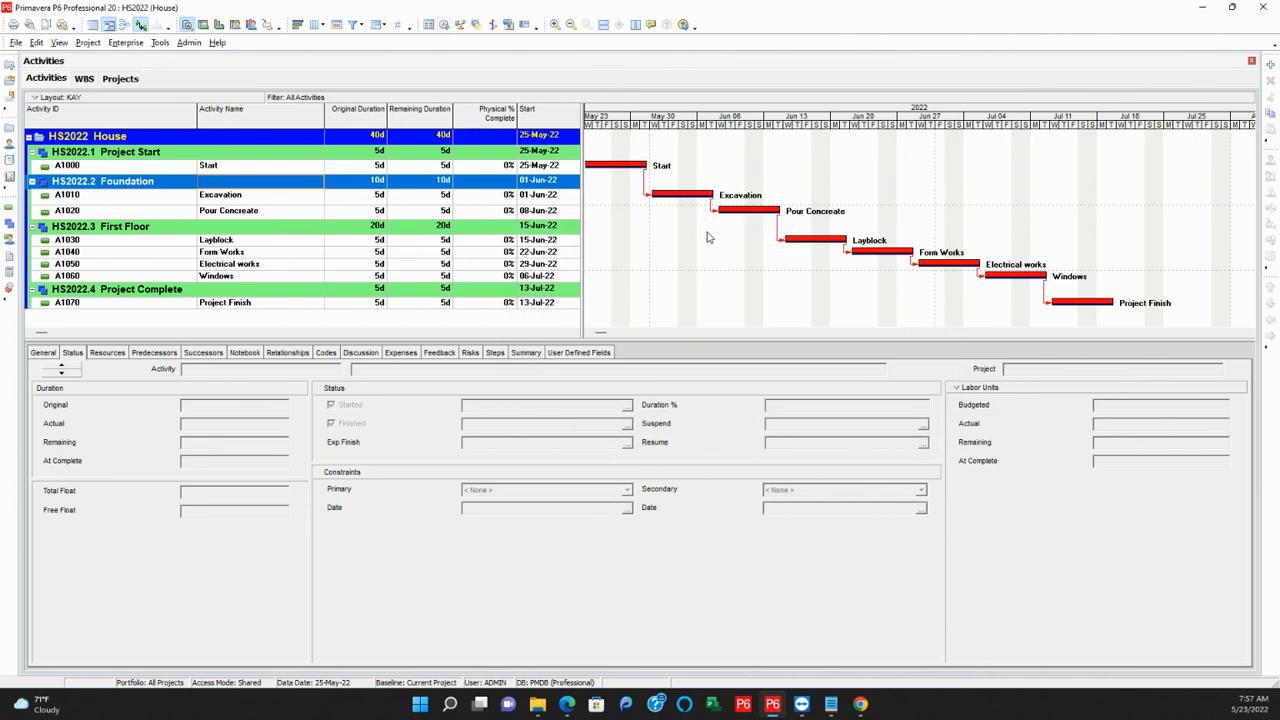
drag(584, 170, 598, 171)
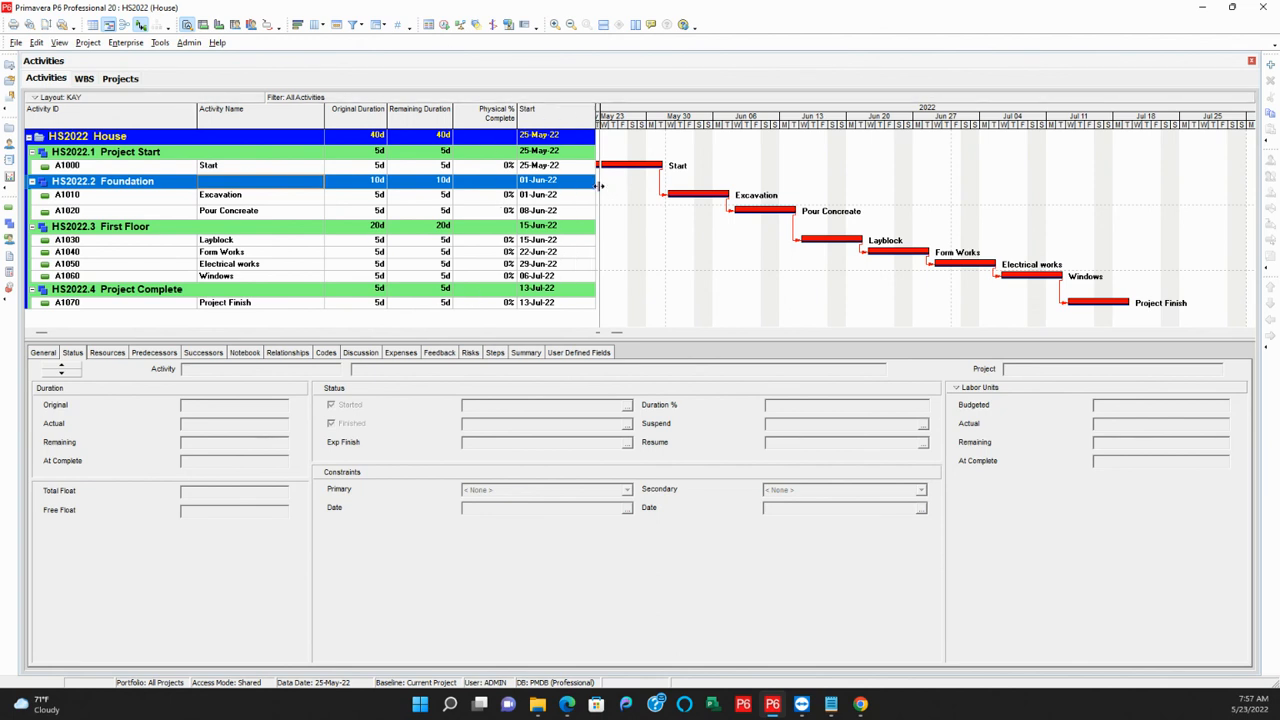
drag(598, 186, 752, 190)
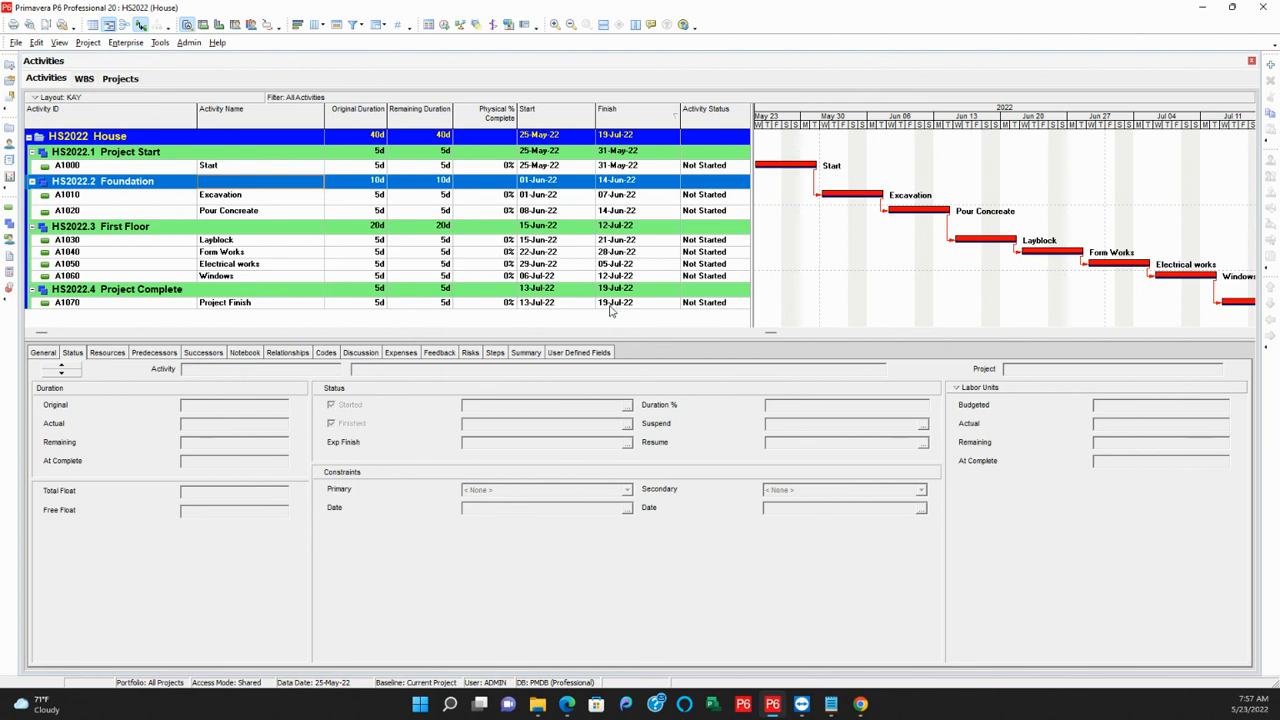